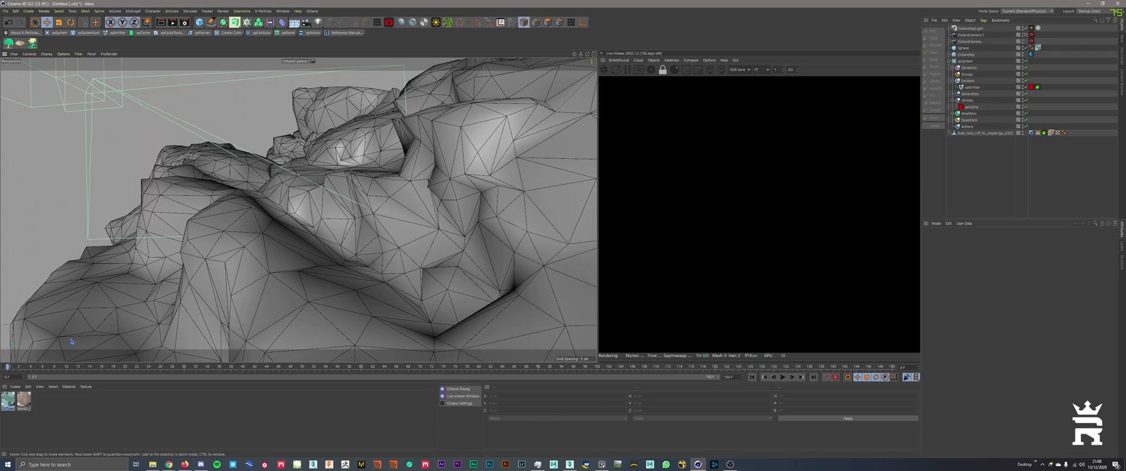
Switch to the other open document, Untitled 1, which contains the textured rock cliff.
mouse_move(8, 368)
left_mouse_down()
mouse_move(319, 370)
mouse_move(30, 358)
mouse_move(155, 352)
mouse_move(2, 316)
left_mouse_up()
left_click(283, 11)
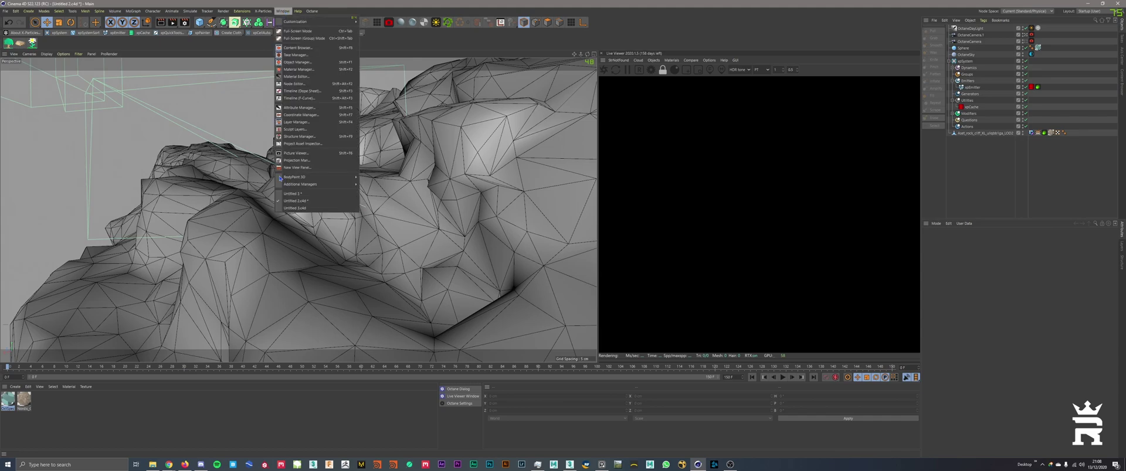
left_click(308, 195)
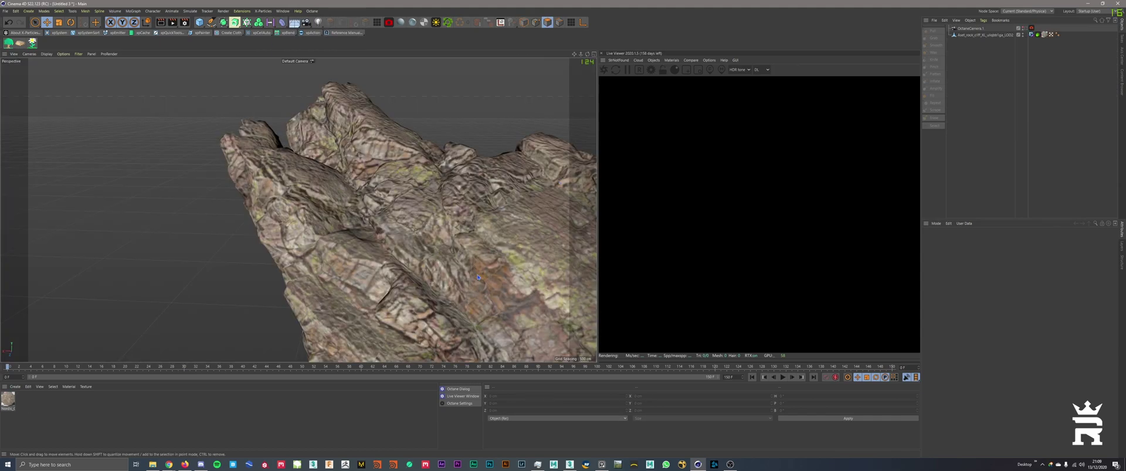
Examine the rock cliff mesh from several angles to find a crevice where water could flow.
left_click_drag(559, 182, 310, 217, "alt")
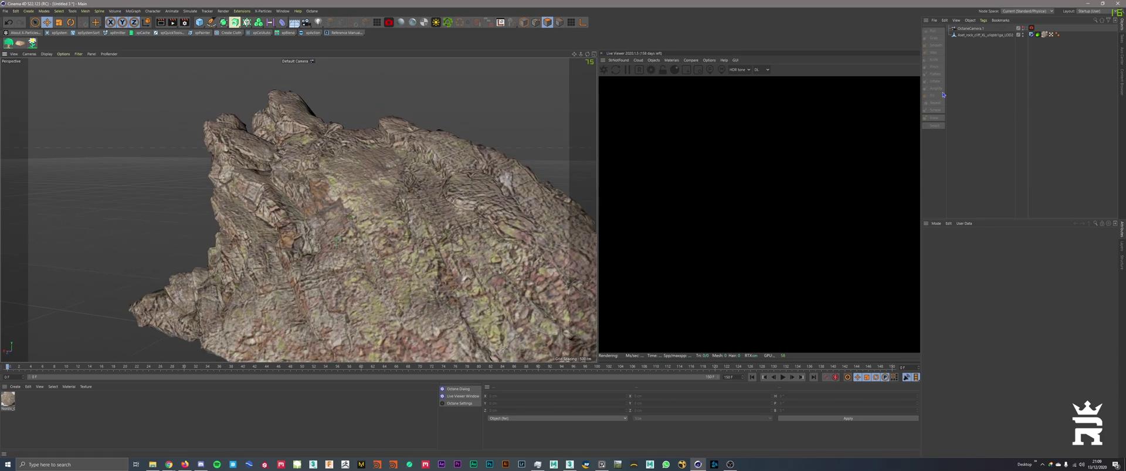
left_click(978, 35)
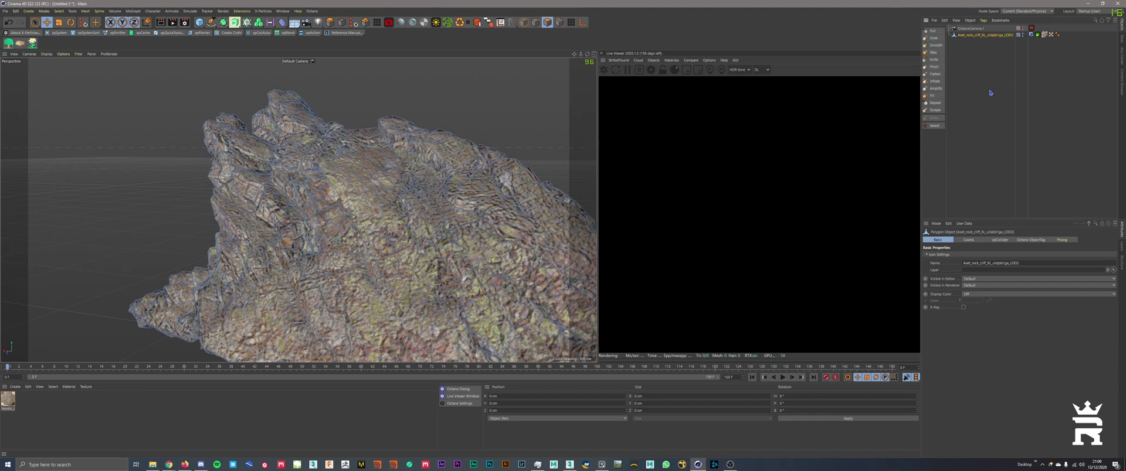
left_click(524, 22)
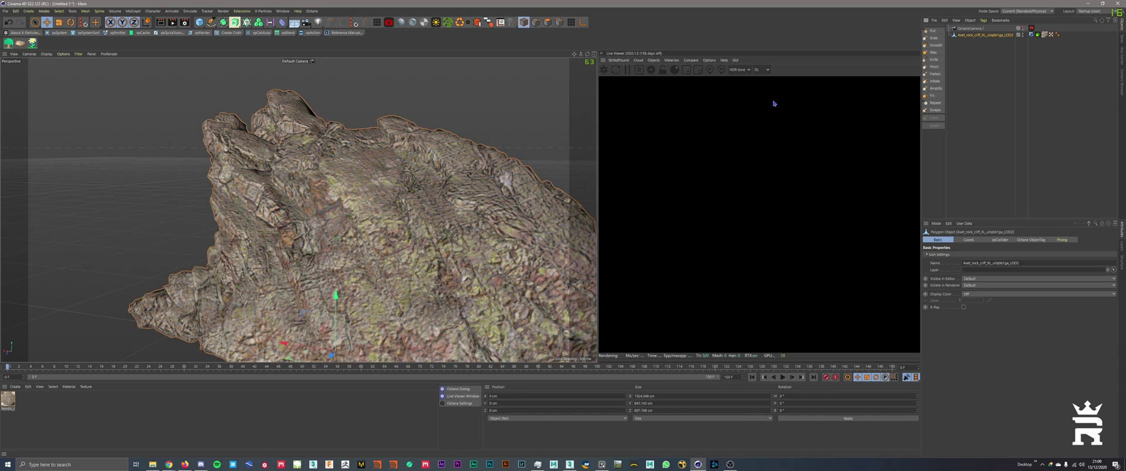
left_click(971, 99)
scroll(417, 220, "up", 4)
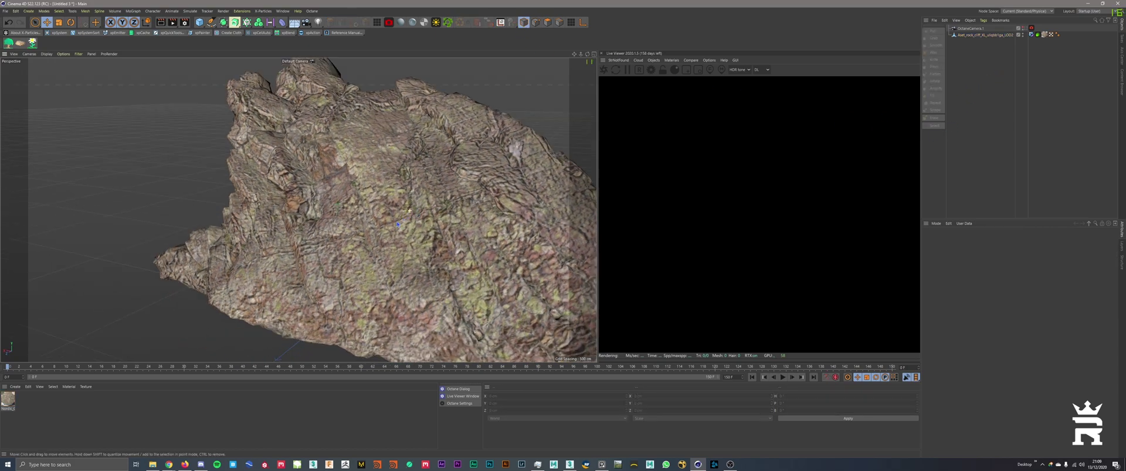
left_click_drag(398, 225, 412, 222, "alt")
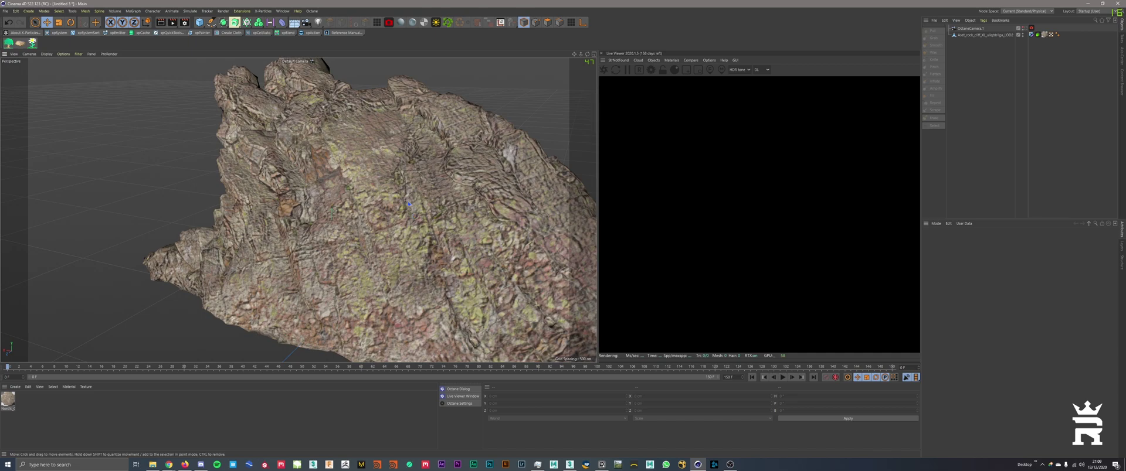
right_click_drag(267, 150, 296, 151, "alt")
left_click_drag(261, 128, 294, 152, "alt")
right_click_drag(293, 152, 264, 135, "alt")
right_click_drag(302, 179, 258, 176, "alt")
left_click_drag(361, 247, 335, 245, "alt")
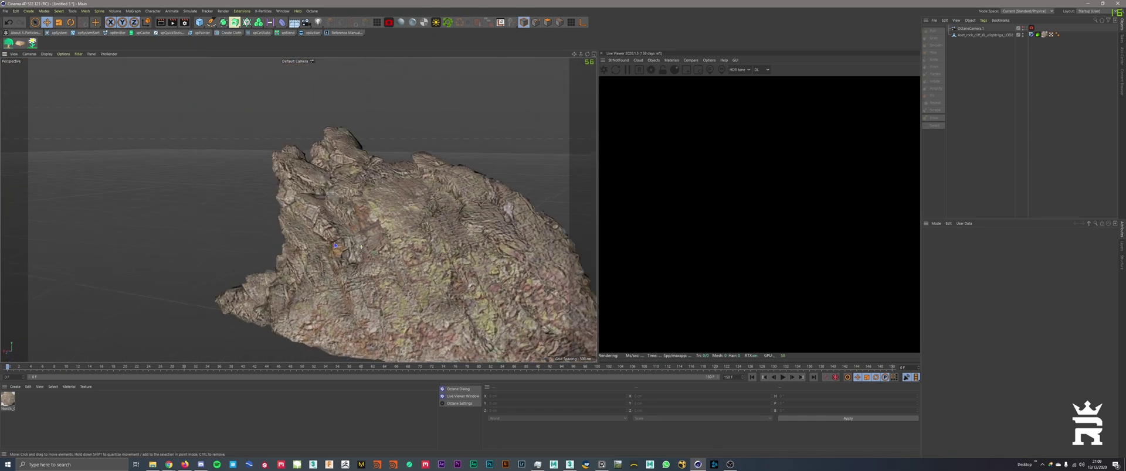
scroll(335, 245, "up", 5)
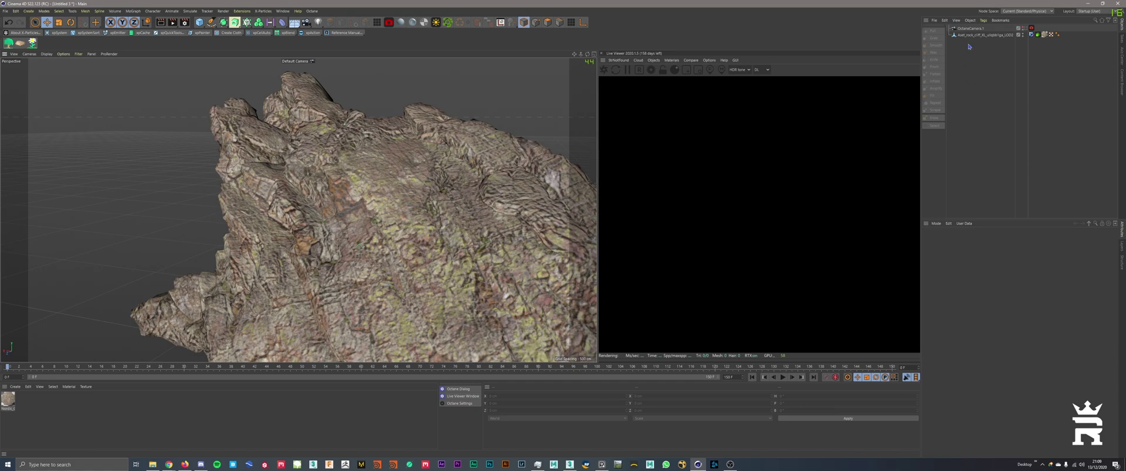
Select a strip of polygons along the crevice between the rock ridges with Live Selection.
left_click(975, 35)
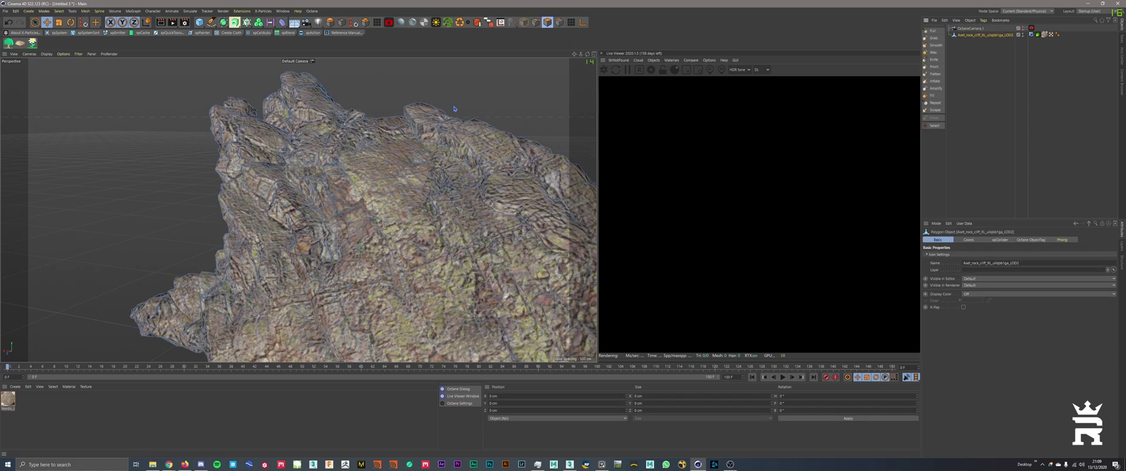
right_click_drag(324, 220, 364, 217, "alt")
left_click_drag(246, 117, 264, 152, "alt")
middle_click_drag(206, 111, 259, 136, "alt")
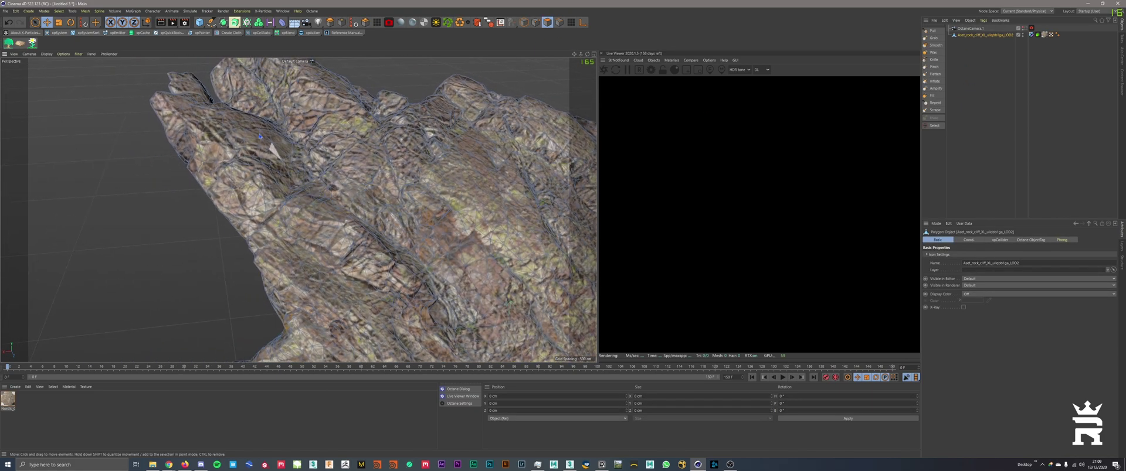
left_click(35, 23)
right_click_drag(278, 133, 289, 129, "alt")
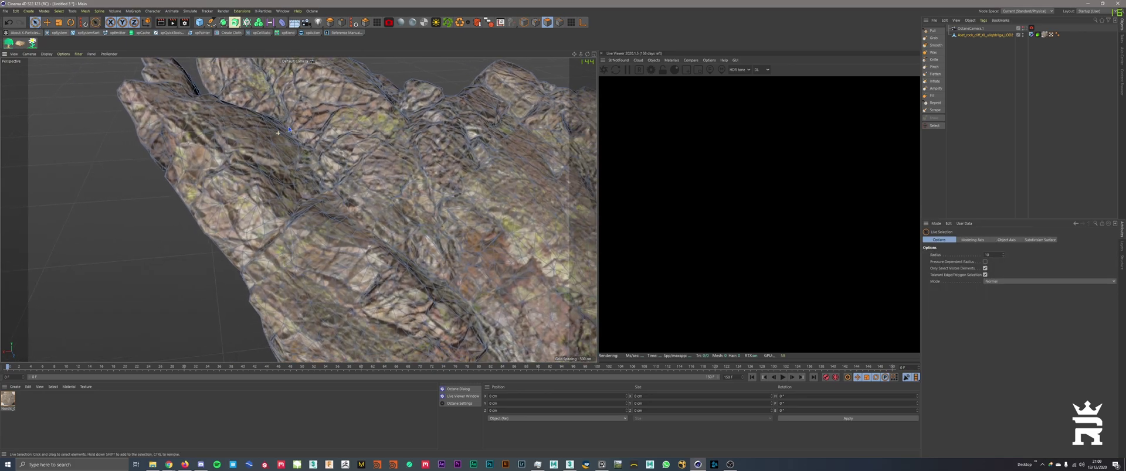
scroll(278, 133, "up", 5)
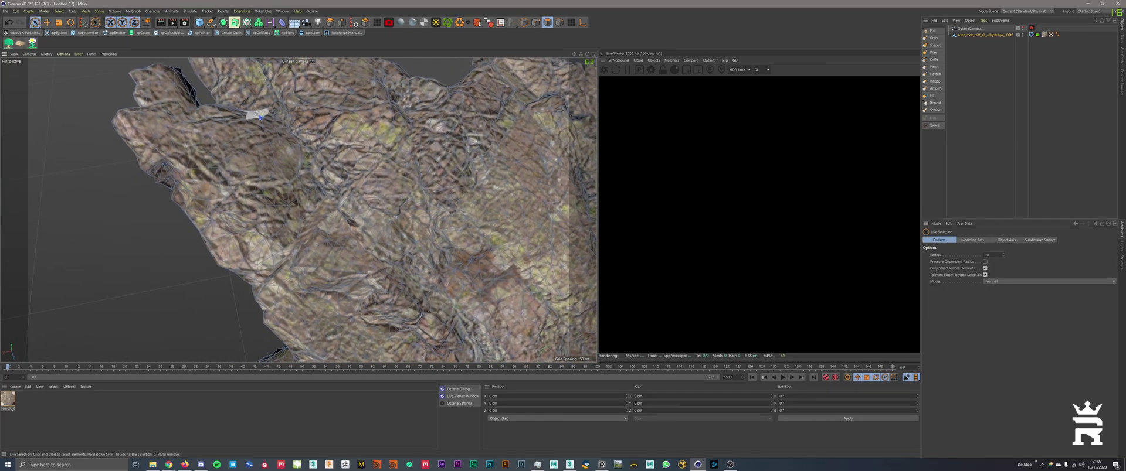
scroll(288, 134, "up", 2)
mouse_move(304, 146)
left_mouse_down("alt")
mouse_move(375, 154)
mouse_move(296, 149)
left_mouse_up("alt")
mouse_move(241, 99)
left_mouse_down()
mouse_move(292, 122)
mouse_move(341, 232)
mouse_move(325, 222)
mouse_move(283, 163)
mouse_move(355, 231)
mouse_move(456, 286)
left_mouse_up()
mouse_move(456, 286)
left_mouse_down("alt")
mouse_move(377, 252)
mouse_move(411, 240)
left_mouse_up("alt")
scroll(387, 194, "up", 3)
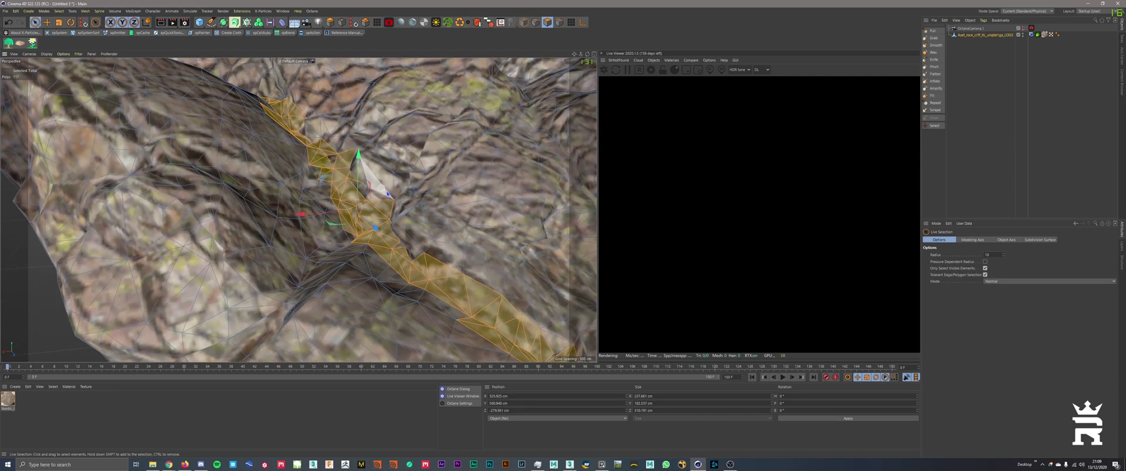
Extend the polygon selection with more faces along the crevice and its side branch.
left_click_drag(387, 192, 375, 208, "alt")
mouse_move(375, 210)
left_mouse_down("shift")
mouse_move(404, 206)
mouse_move(430, 173)
left_mouse_up("shift")
left_click_drag(311, 164, 322, 123, "shift")
mouse_move(330, 182)
left_mouse_down("alt")
mouse_move(281, 191)
mouse_move(358, 258)
mouse_move(386, 251)
mouse_move(392, 206)
mouse_move(352, 176)
mouse_move(287, 205)
left_mouse_up("alt")
scroll(381, 251, "down", 4)
scroll(323, 203, "up", 2)
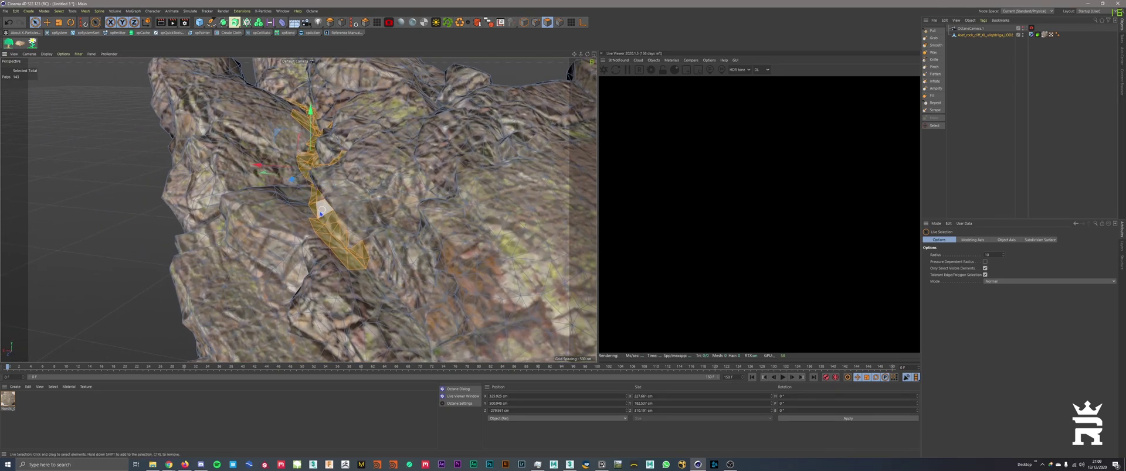
left_click_drag(305, 189, 290, 138, "alt")
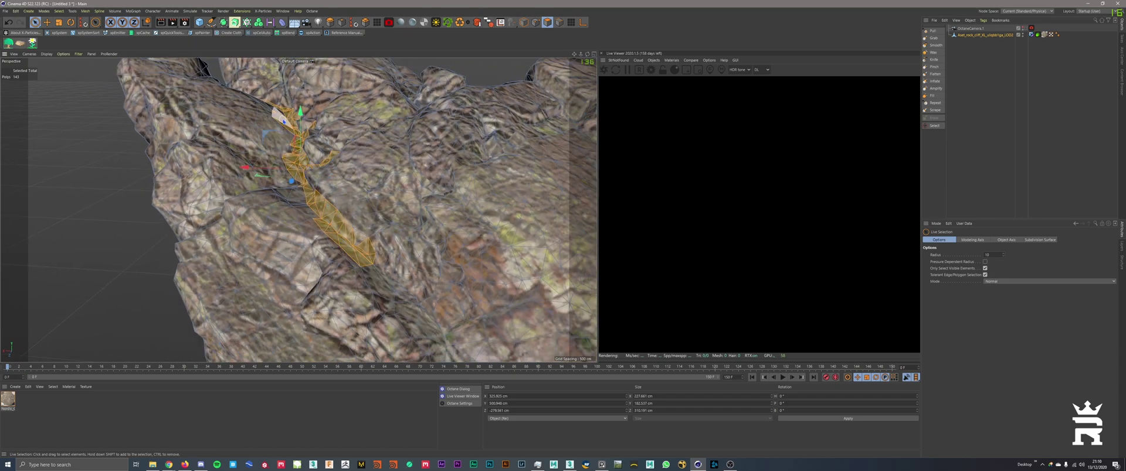
Set a vertex weight of 100% on the selected crevice polygons and deselect the rock.
key("shift+c")
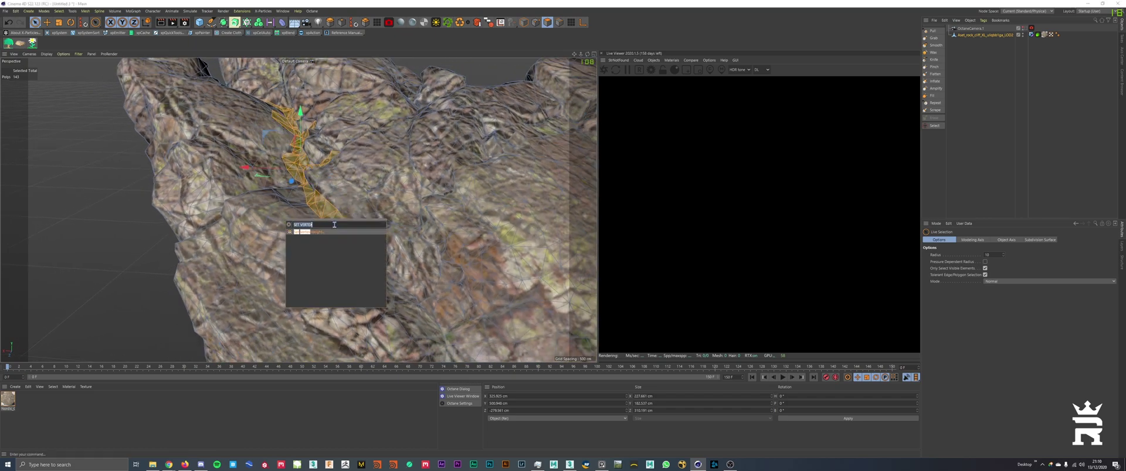
key("Return")
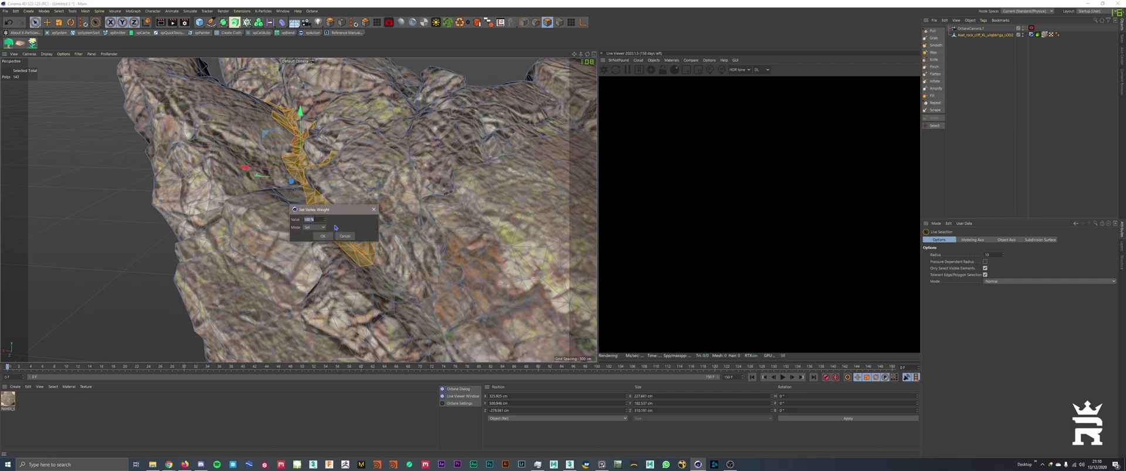
key("Return")
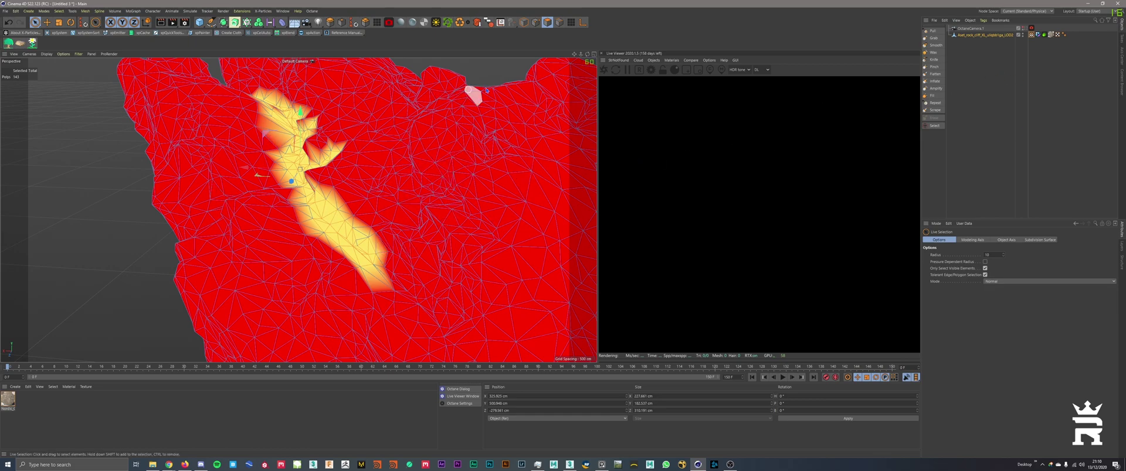
left_click(1008, 84)
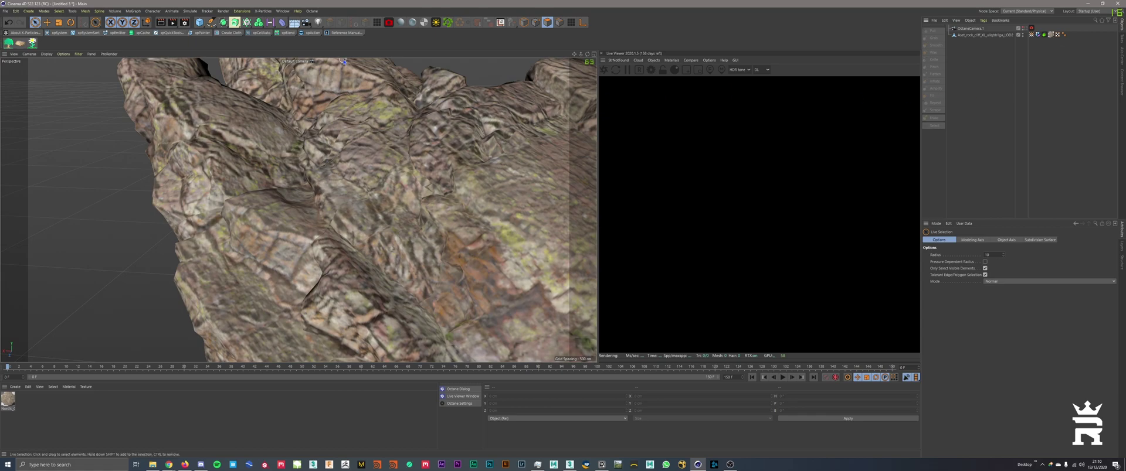
Add an xpSystem and set the emitter shape of its xpEmitter to Object.
left_click(265, 11)
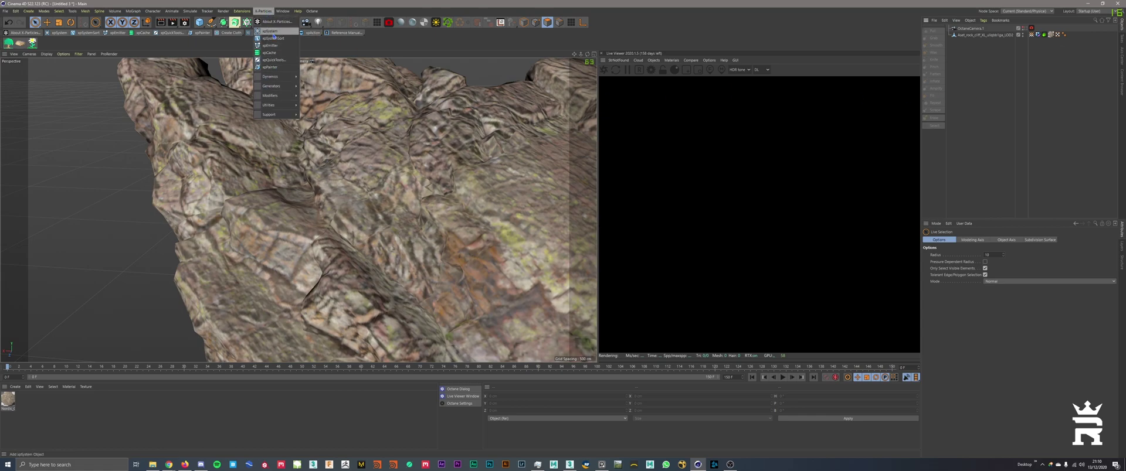
left_click(274, 32)
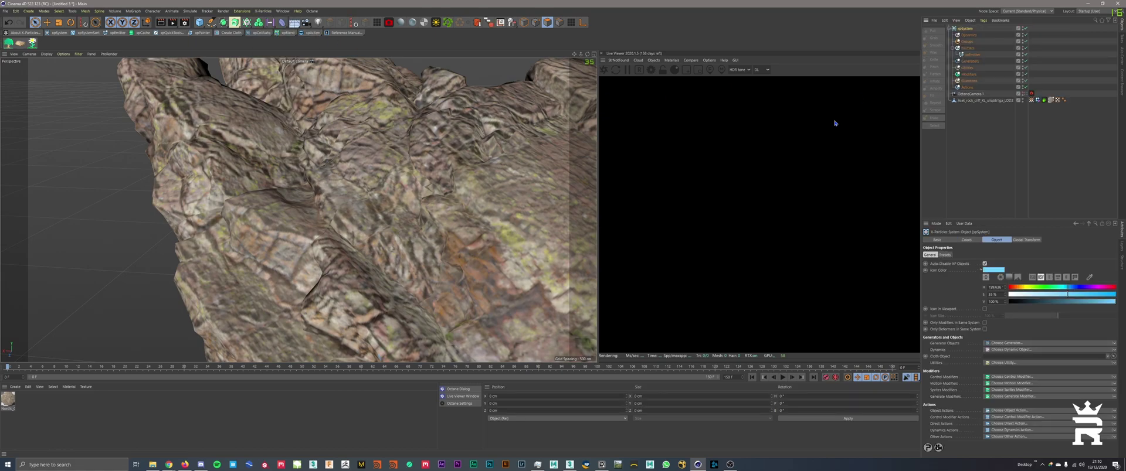
left_click(973, 55)
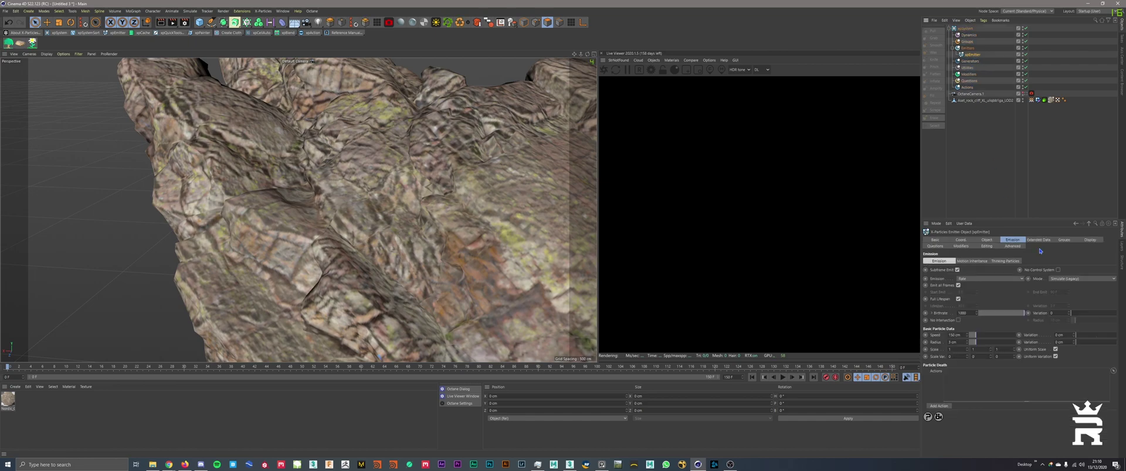
left_click(987, 241)
left_click(975, 271)
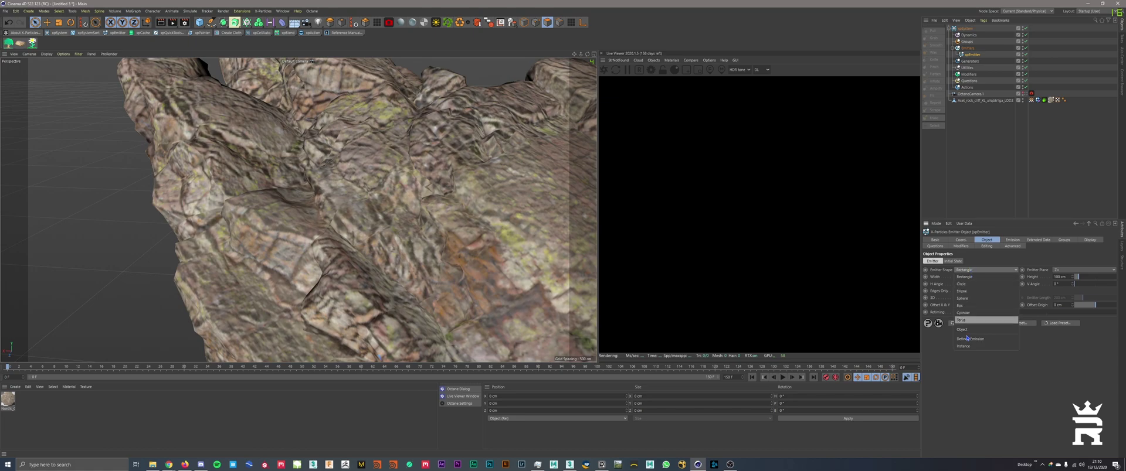
left_click(971, 334)
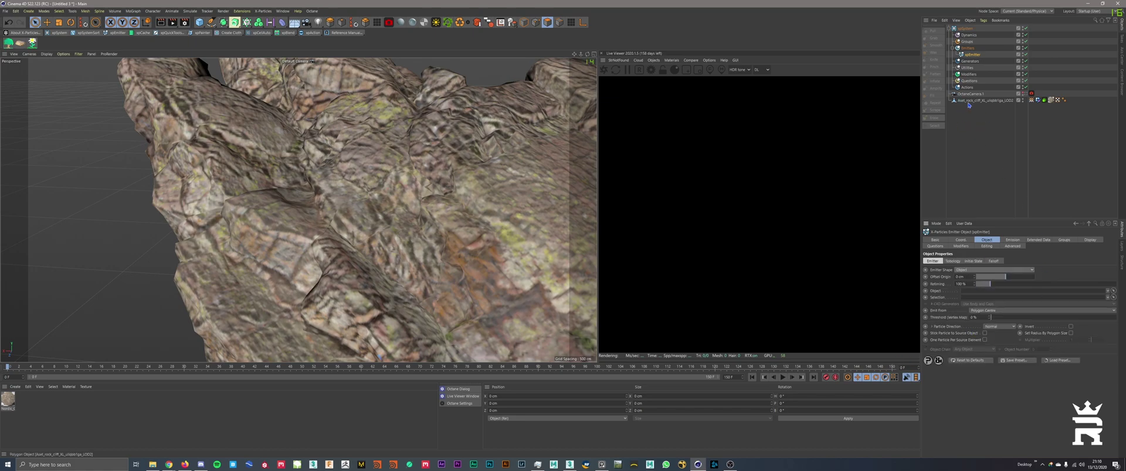
Assign the rock mesh as the emitter's source object and its vertex map as the emission selection.
left_click_drag(975, 101, 970, 291)
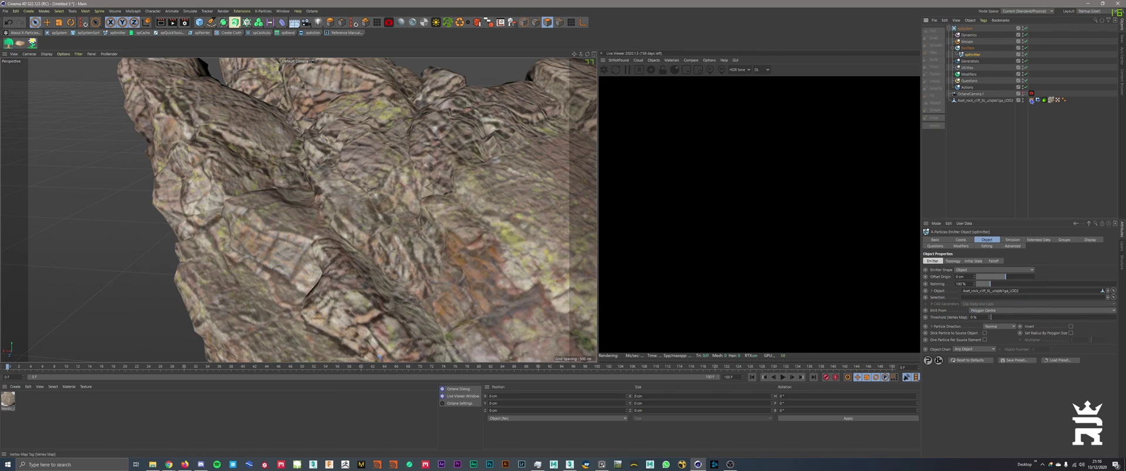
left_click_drag(1031, 100, 976, 299)
Set the emitter's particle speed to 30 cm.
left_click(1013, 241)
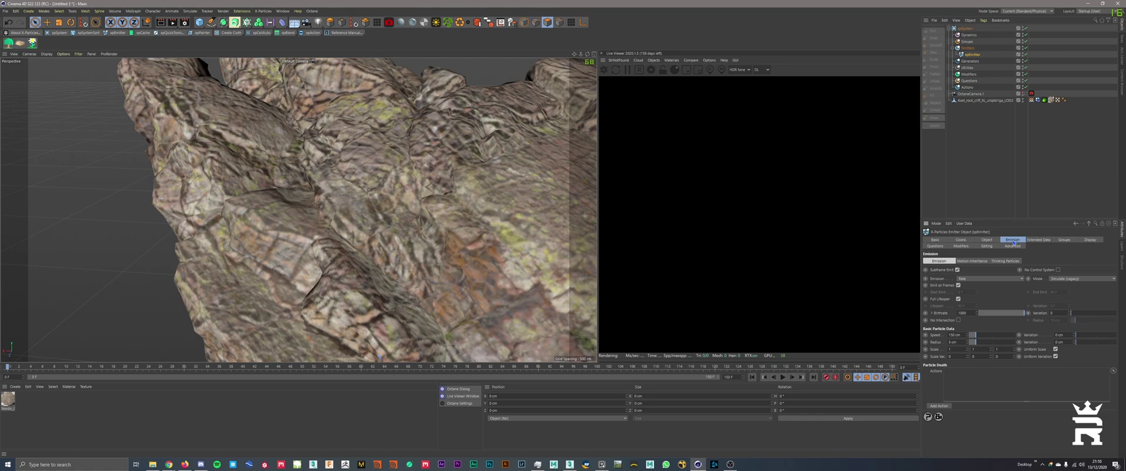
left_click(953, 334)
type("30")
key("Return")
Change the emitter's editor display so that the particles are drawn as circles.
middle_click_drag(322, 206, 373, 270, "alt")
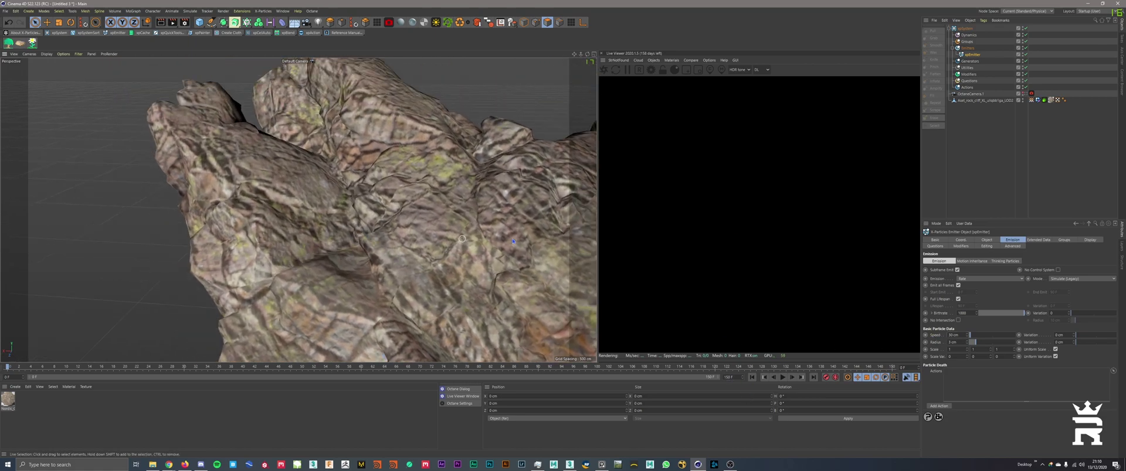
left_click(1089, 240)
left_click(977, 339)
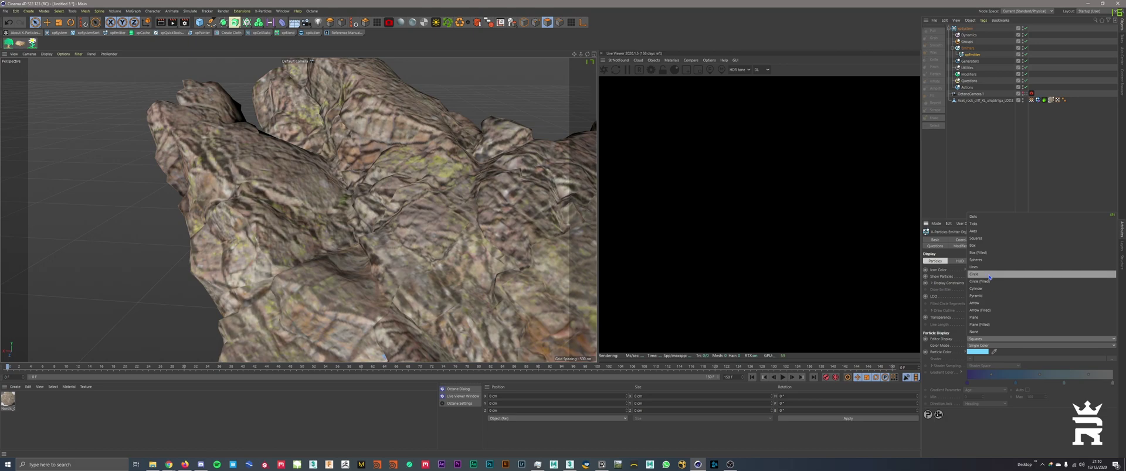
left_click(968, 292)
left_click_drag(499, 202, 543, 222, "alt")
Play the simulation to preview the particles emitting from the crevice, and return to the first frame.
left_click(782, 378)
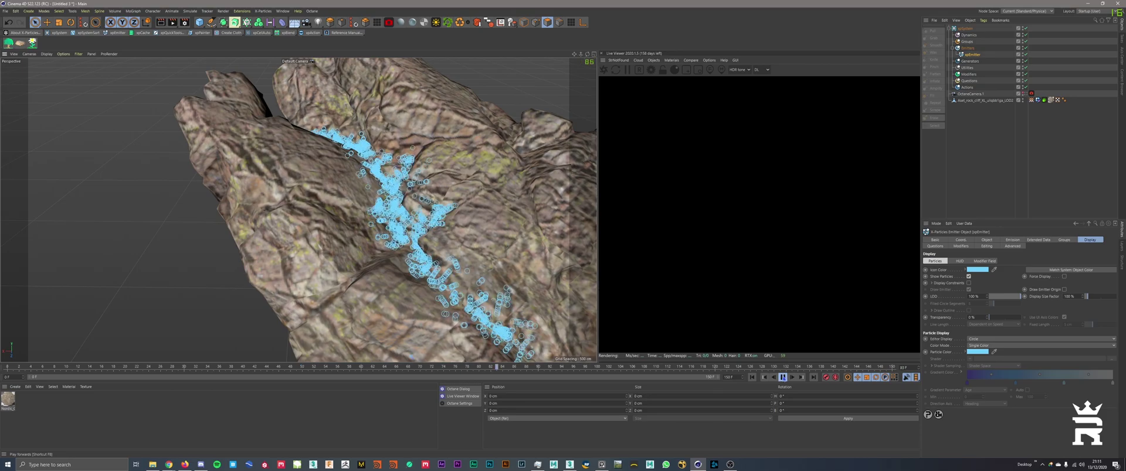
left_click(782, 378)
scroll(441, 228, "up", 2)
scroll(441, 229, "down", 2)
left_click_drag(415, 252, 397, 232, "alt")
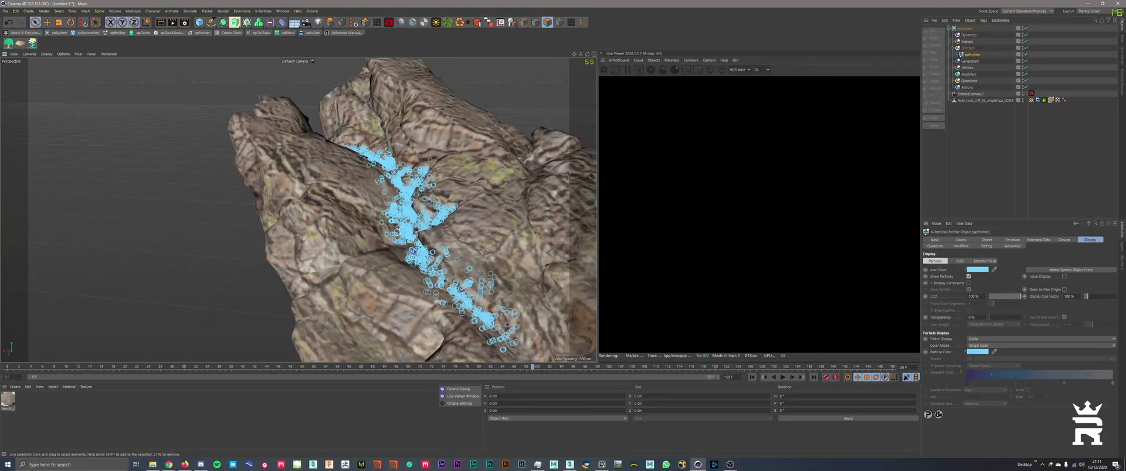
left_click(752, 378)
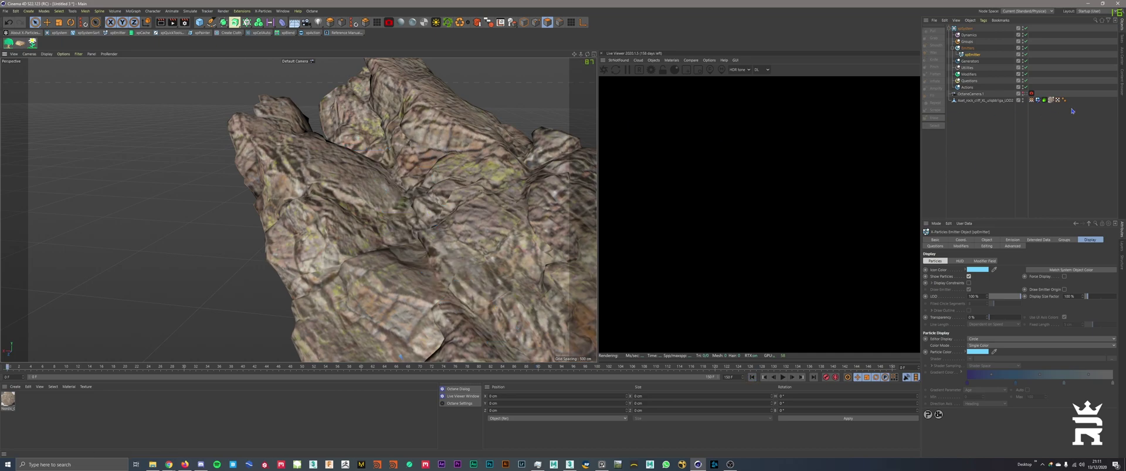
Add an xpFollowSurface motion modifier and assign the rock mesh as the surface object to follow.
left_click(1038, 101)
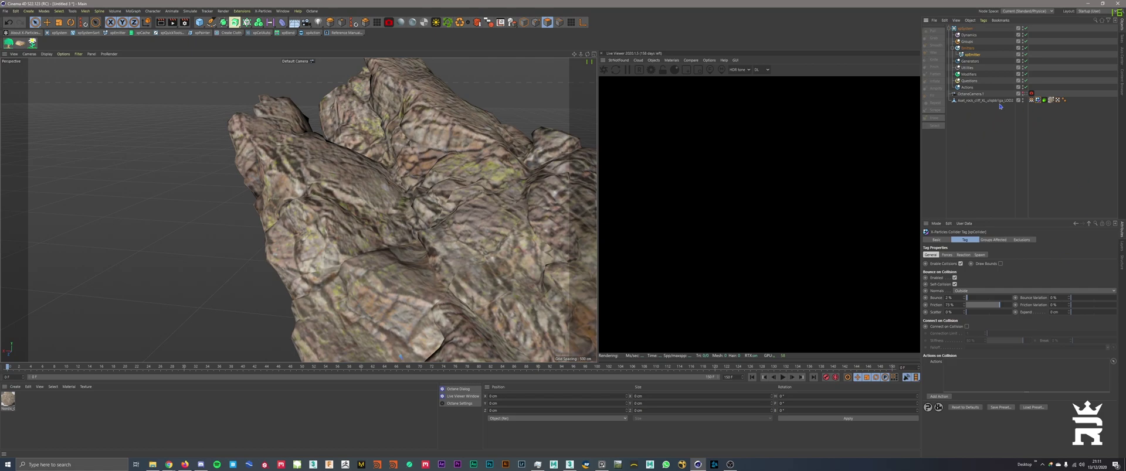
left_click(969, 74)
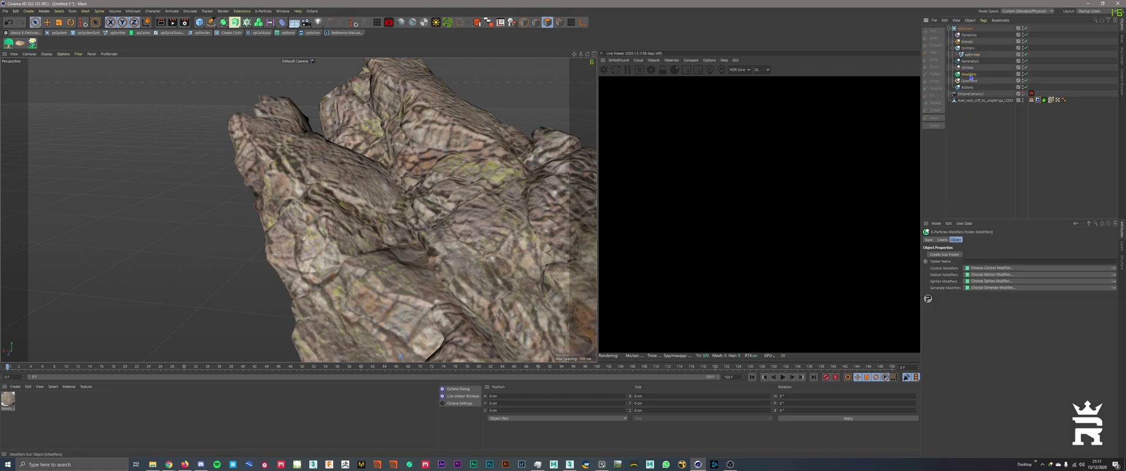
left_click(1115, 278)
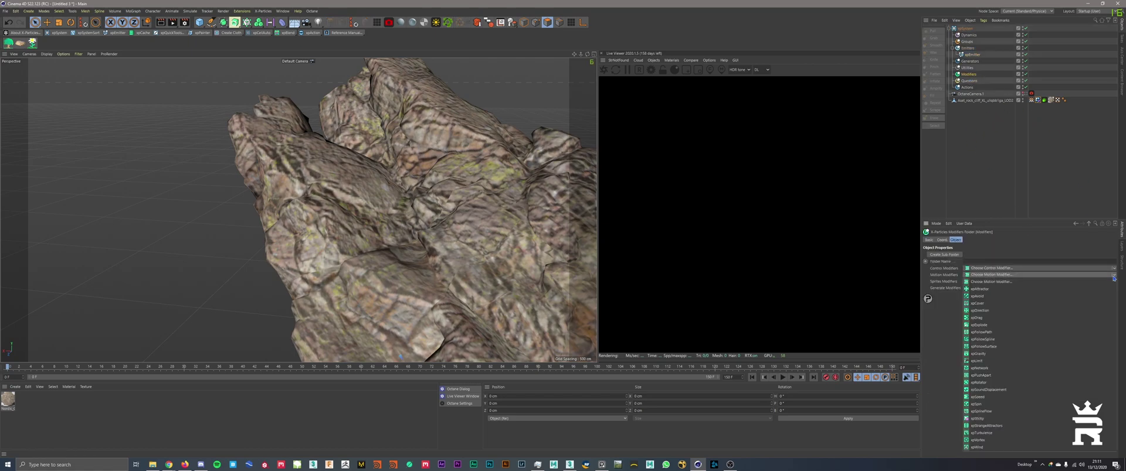
left_click(994, 350)
left_click(994, 240)
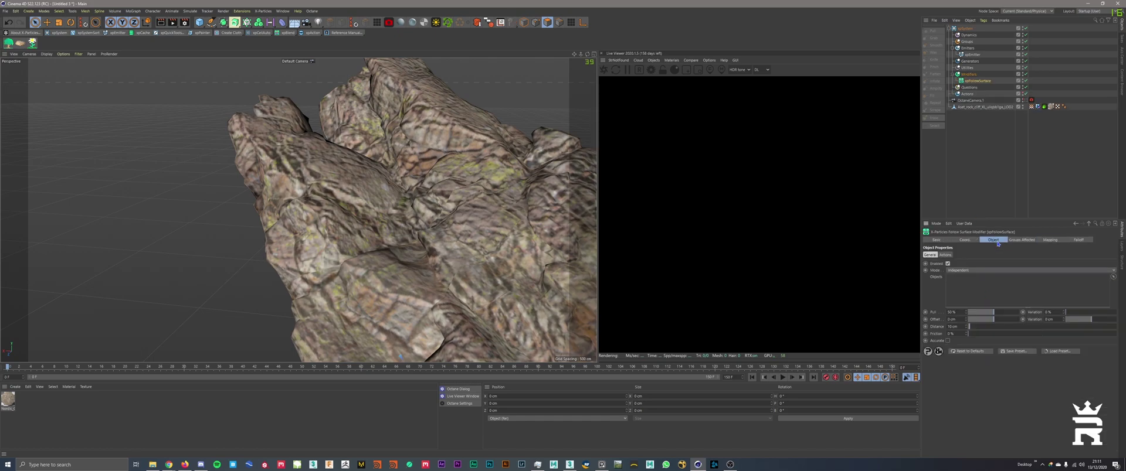
left_click_drag(985, 106, 988, 287)
Set the follow surface modifier's pull to 40% and its distance to 160 cm.
left_click(953, 311)
type("40")
key("Return")
left_click(953, 327)
type("160")
key("Return")
Set the follow surface modifier's pull variation to 20% and its offset to 4 cm, with some offset variation.
left_click(1055, 312)
type("20")
key("Return")
left_click(1056, 320)
type("1")
left_click(961, 319)
type("4")
key("Return")
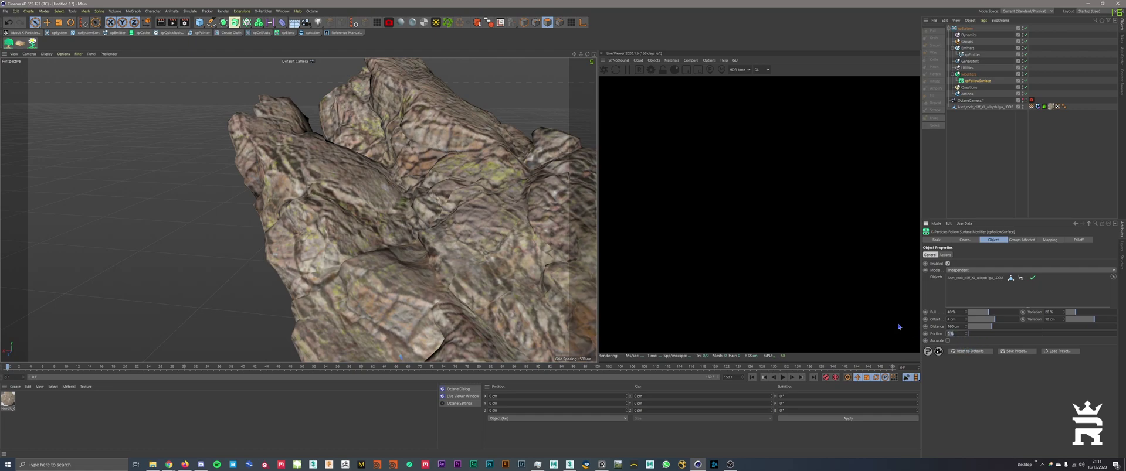
Set the follow surface modifier's friction to 5%.
type("8")
key("Return")
left_click_drag(958, 333, 895, 351)
type("5")
key("Return")
Play the simulation, inspect from several angles how the particles follow the rock surface, and return to the first frame.
left_click_drag(430, 225, 486, 235, "alt")
left_click(782, 378)
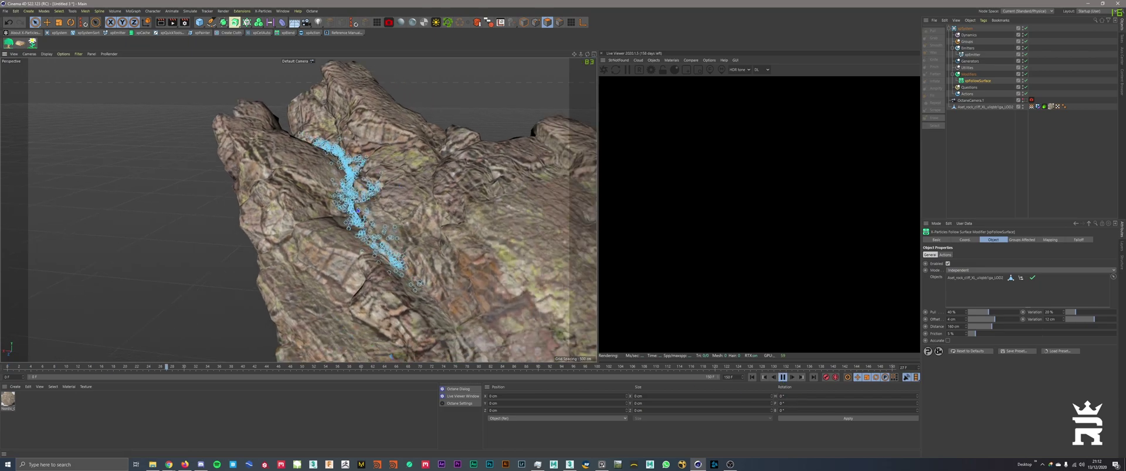
left_click_drag(363, 217, 237, 150, "alt")
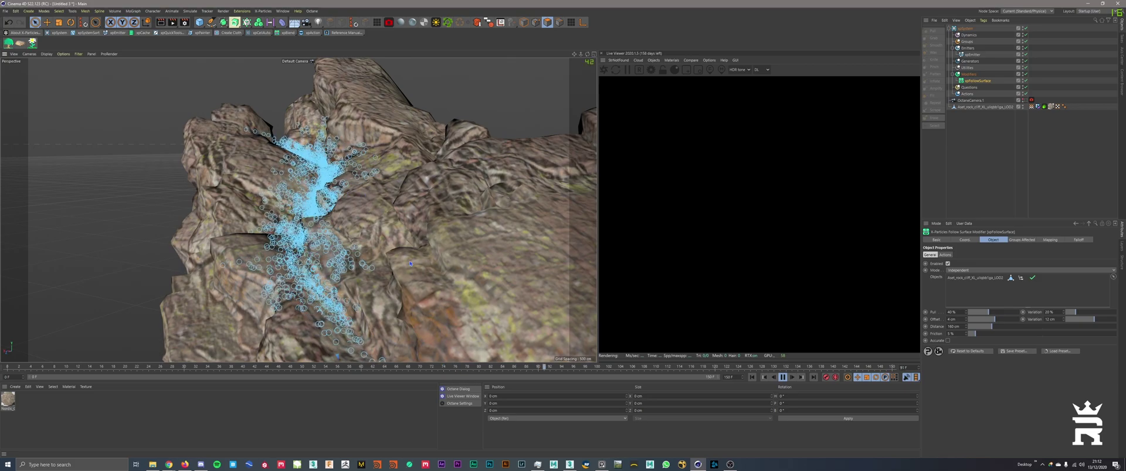
left_click(782, 377)
left_click_drag(316, 148, 287, 151, "alt")
scroll(315, 148, "up", 4)
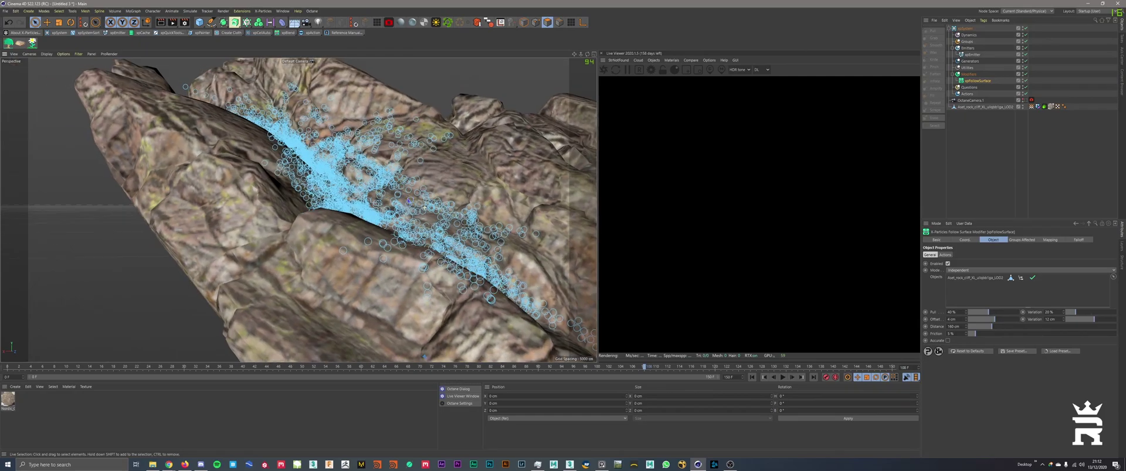
left_click_drag(378, 222, 336, 274, "alt")
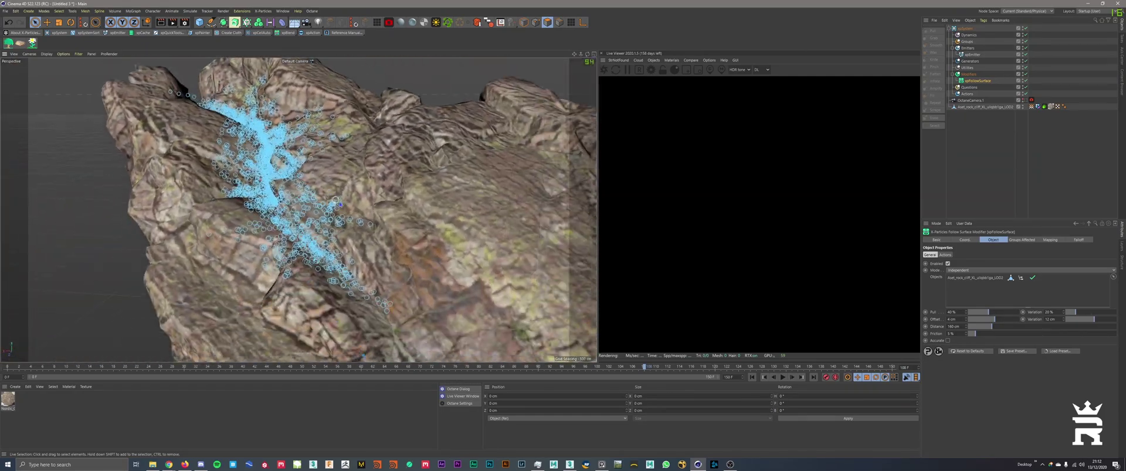
left_click(752, 378)
left_click_drag(516, 246, 481, 206, "alt")
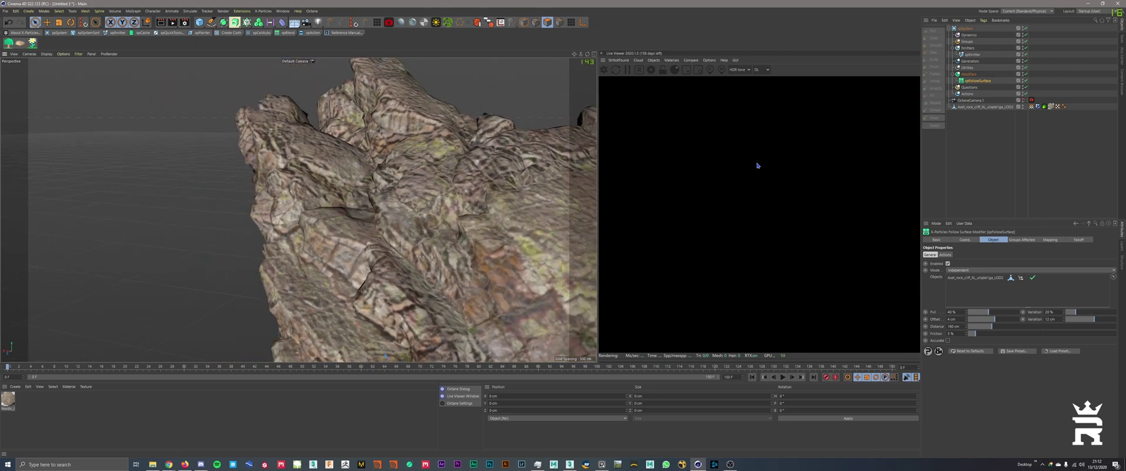
Add an xpGravity motion modifier with a gravity strength of 200 cm.
left_click(968, 75)
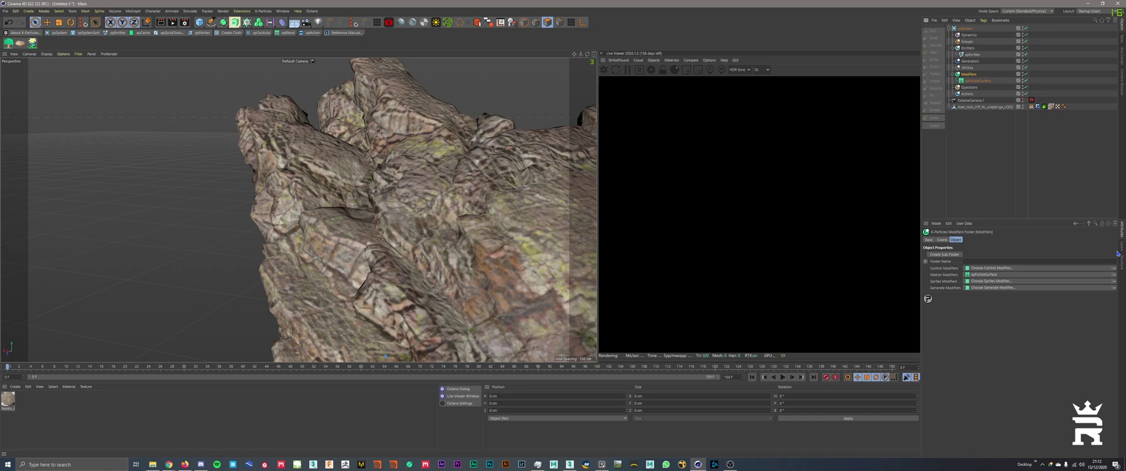
left_click(1113, 275)
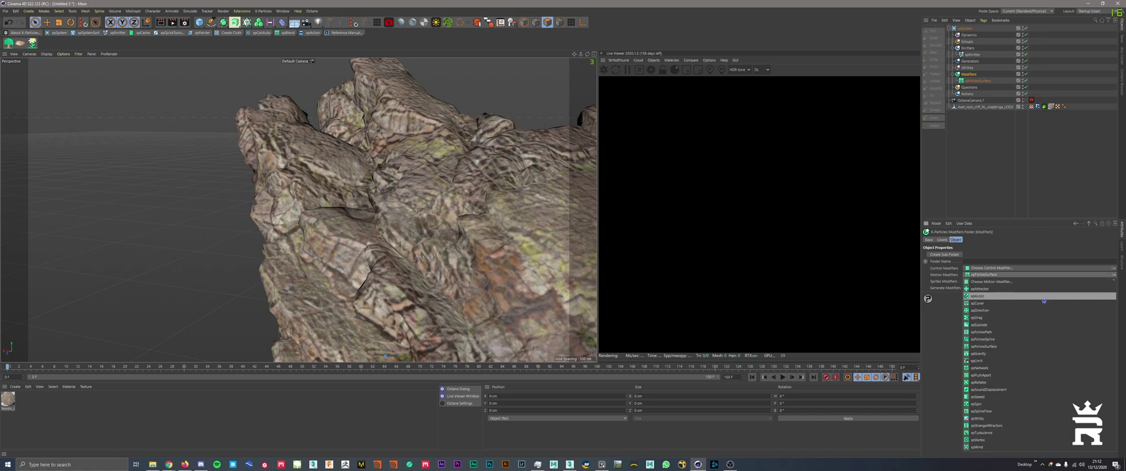
left_click(1001, 354)
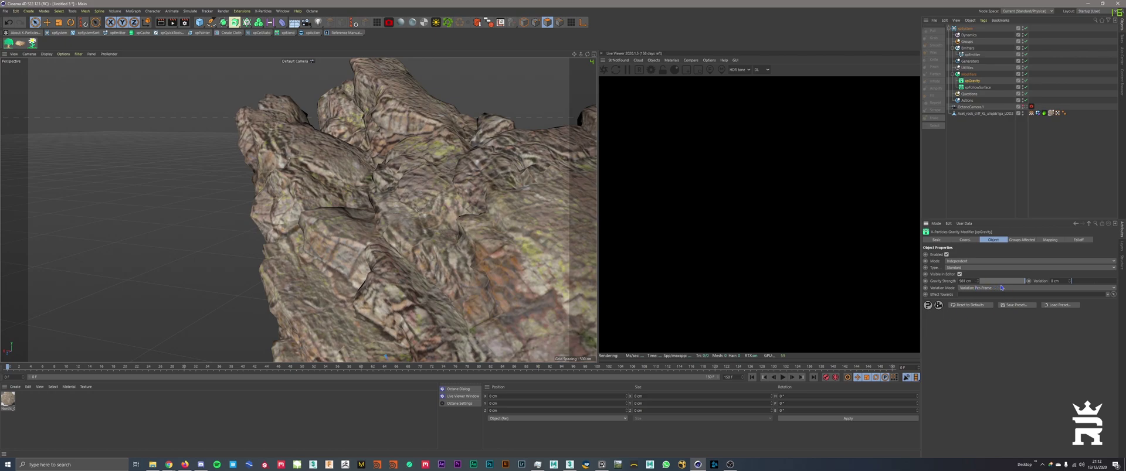
left_click(969, 281)
type("200")
key("Return")
Play the simulation to check how gravity pulls the particles down the cliff, and return to the first frame.
left_click(783, 377)
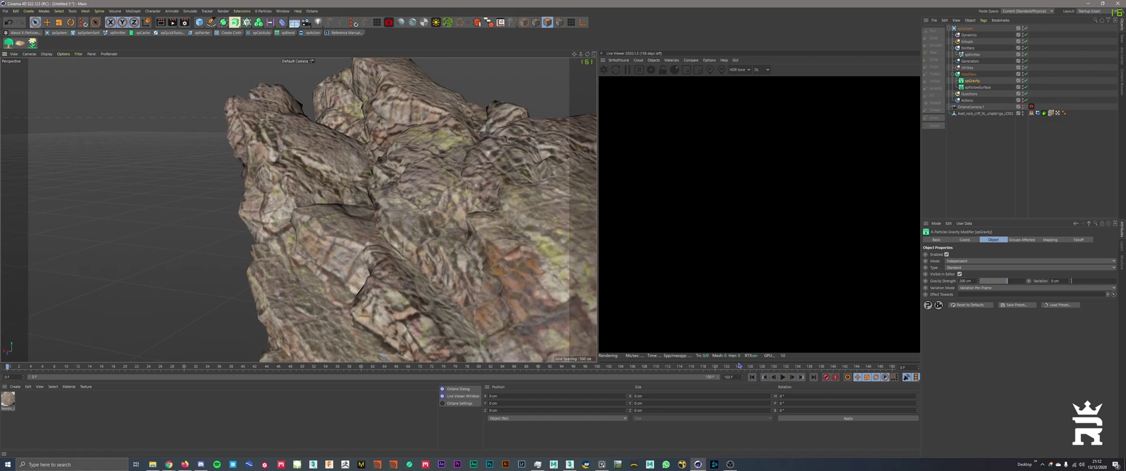
scroll(410, 232, "up", 3)
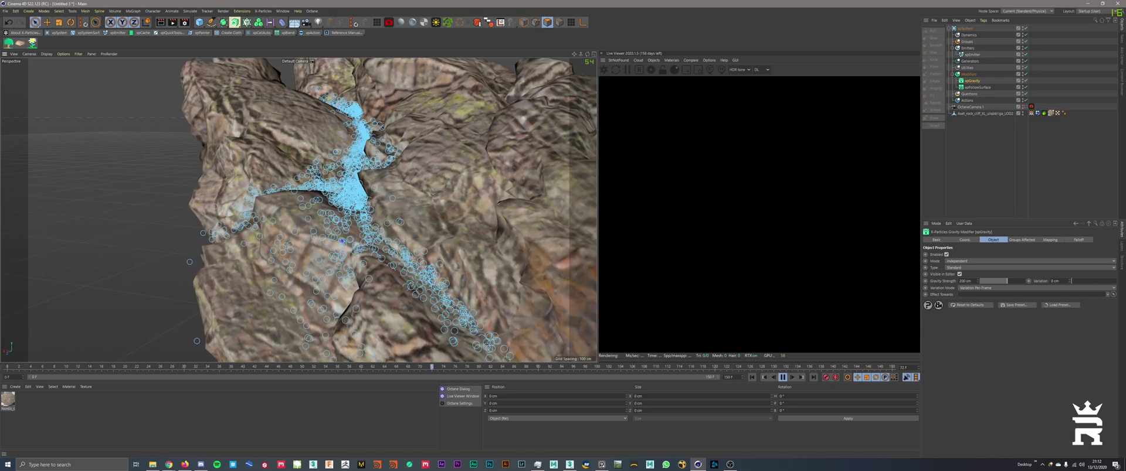
left_click_drag(283, 245, 511, 322, "alt")
left_click(783, 378)
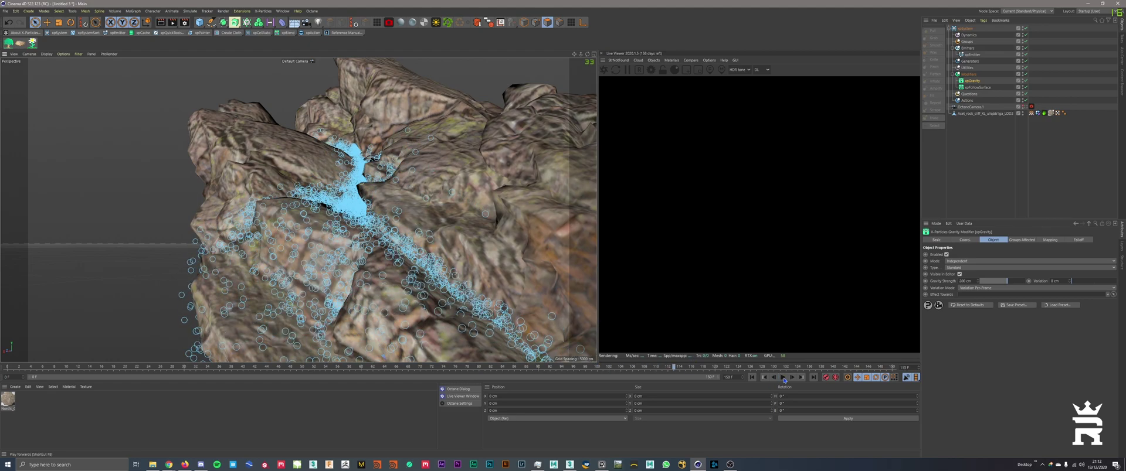
left_click(748, 378)
Add an xpScale control modifier with a variation of 20% and an upper radius limit of 10 cm.
left_click(969, 73)
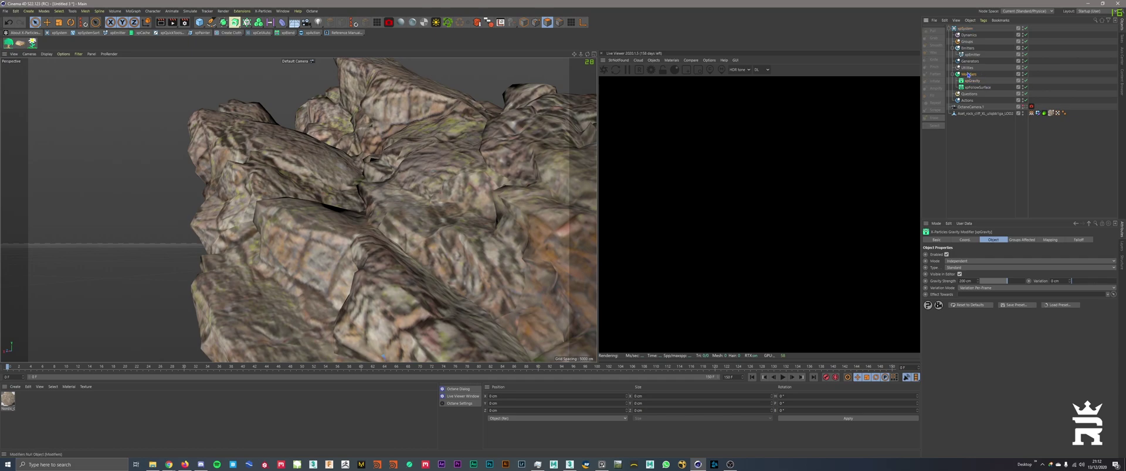
left_click(1114, 269)
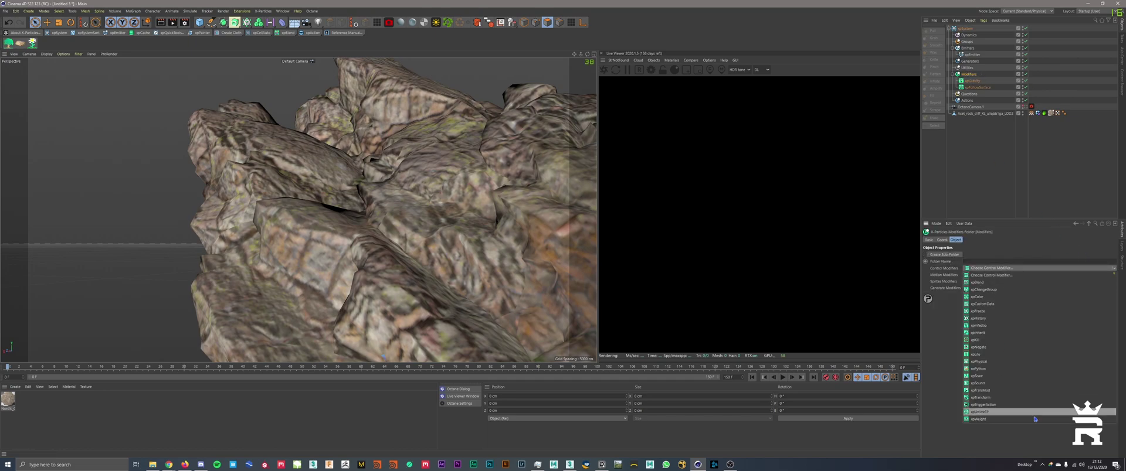
left_click(1008, 376)
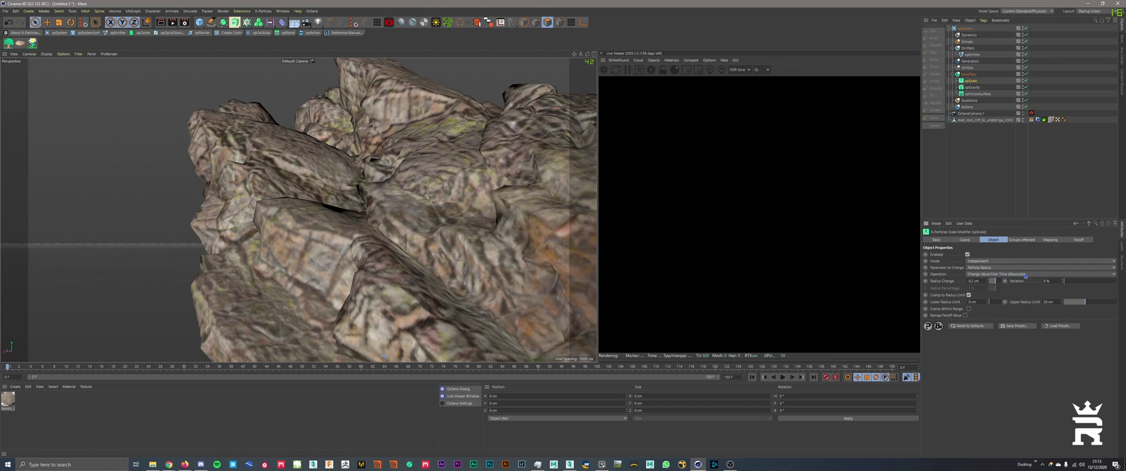
double_click(1052, 281)
type("20")
key("Return")
double_click(1053, 302)
type("10")
key("Return")
Add a Scale Change mapping by particle age to the scale modifier, with a nearly flat, low curve rising slightly at its end.
left_click(1052, 243)
left_click(969, 255)
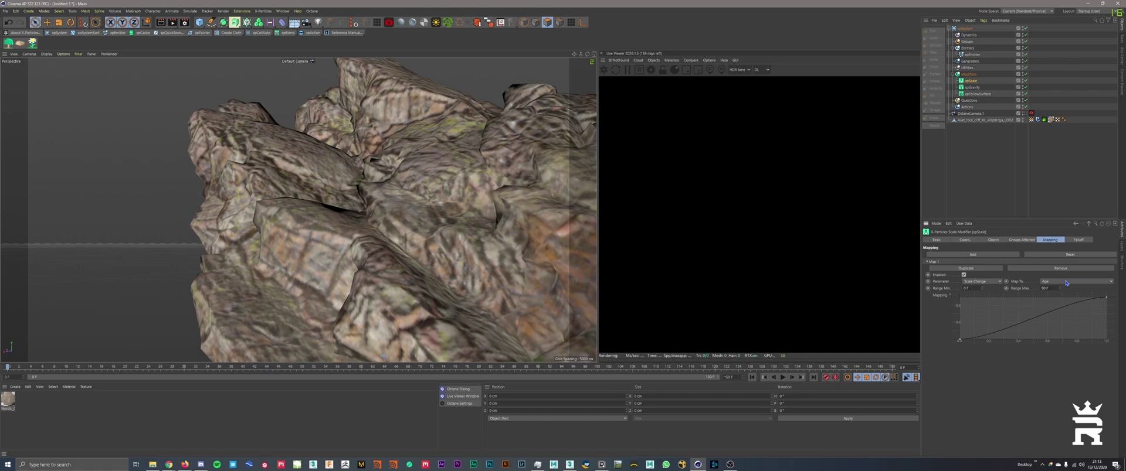
left_click(961, 340)
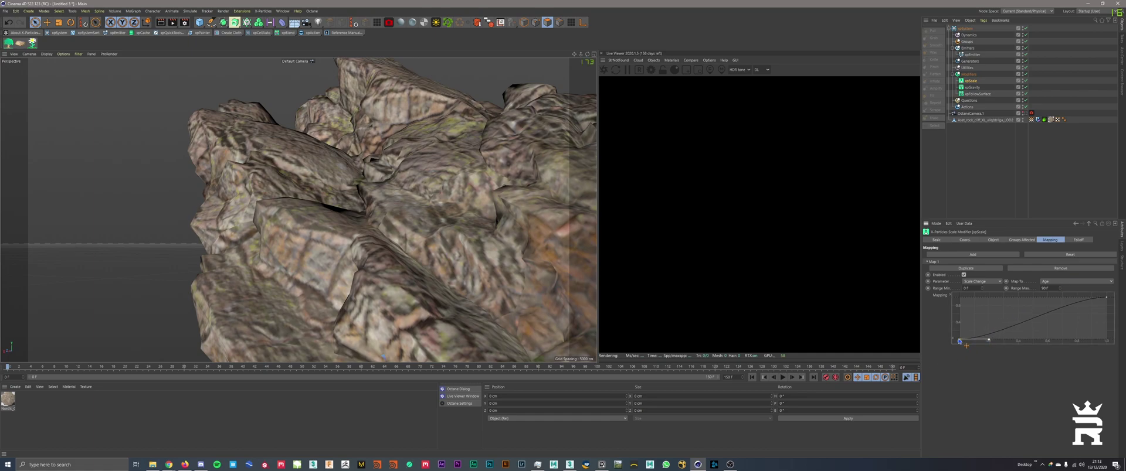
left_click_drag(989, 341, 979, 331)
left_click_drag(1105, 298, 1080, 338)
left_click(960, 338)
left_click_drag(978, 330, 970, 337)
left_click_drag(1106, 336, 1084, 340)
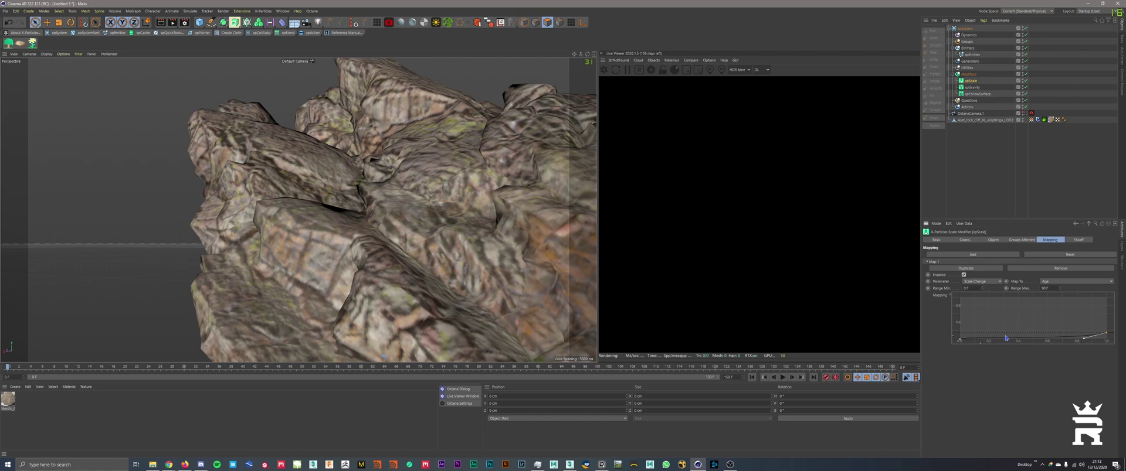
Play the simulation to check the particle scaling, and return to the first frame.
left_click(783, 377)
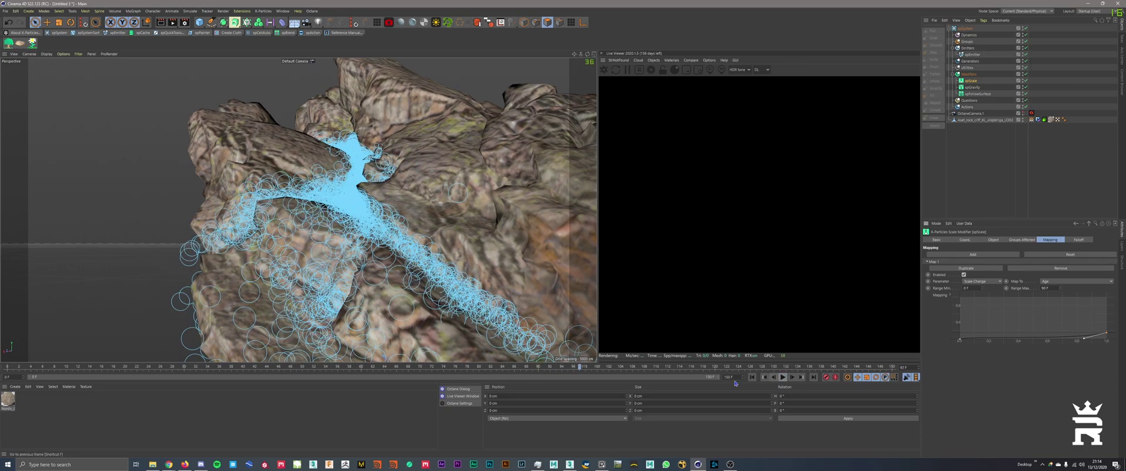
left_click(783, 377)
left_click(753, 378)
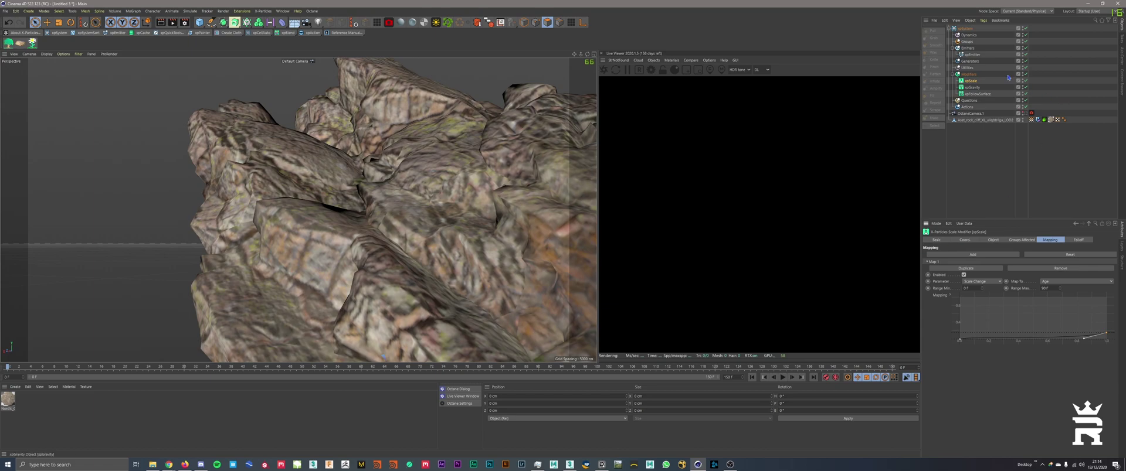
Add an xpConstraints dynamics object and enable connecting particles at birth.
left_click(968, 35)
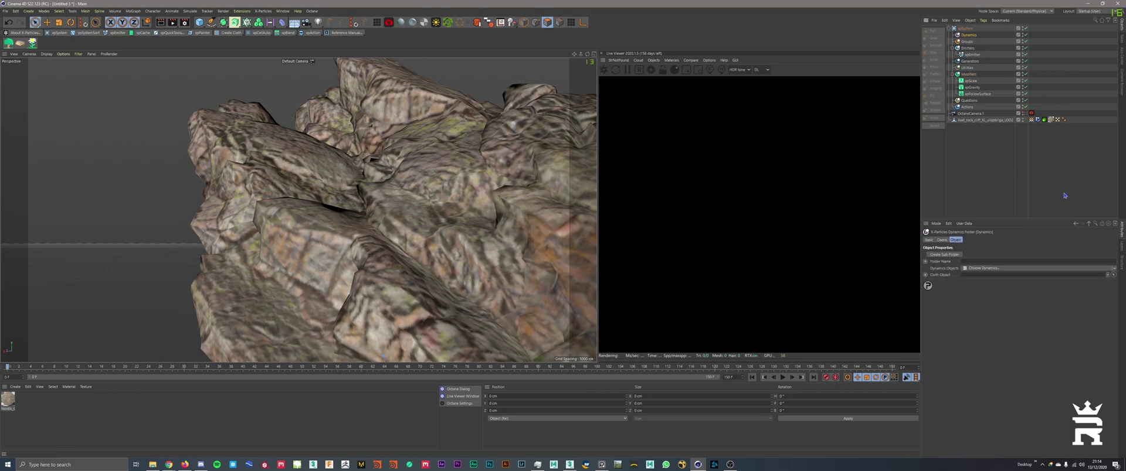
left_click(1114, 271)
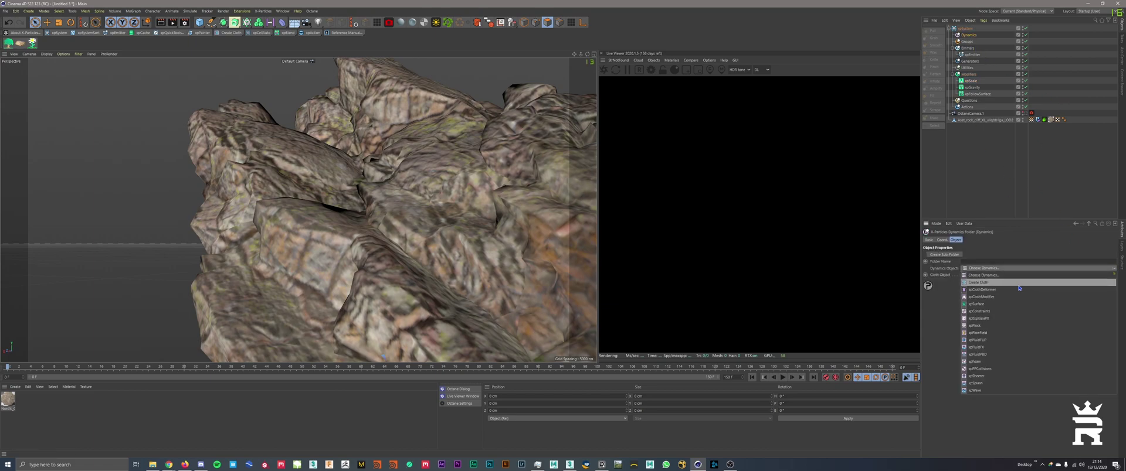
left_click(992, 312)
left_click(993, 240)
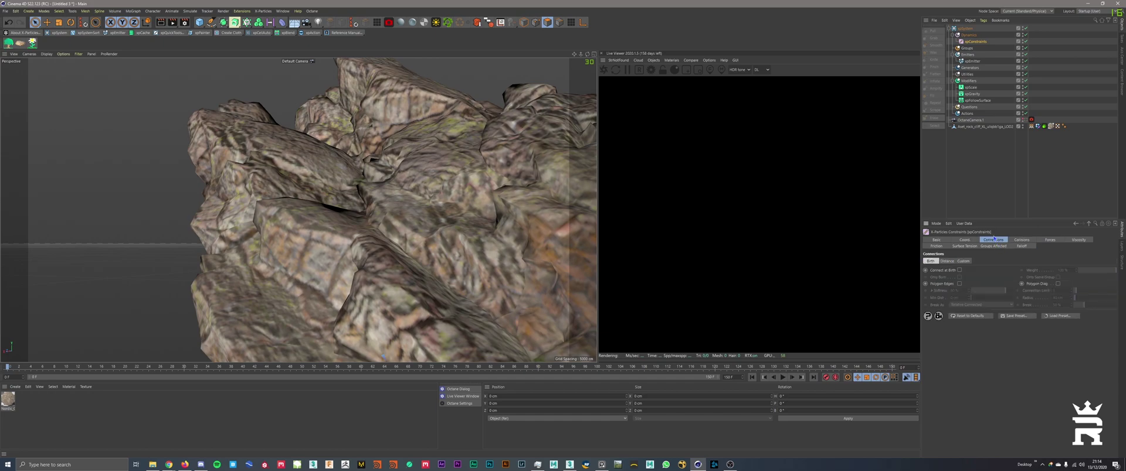
left_click(960, 270)
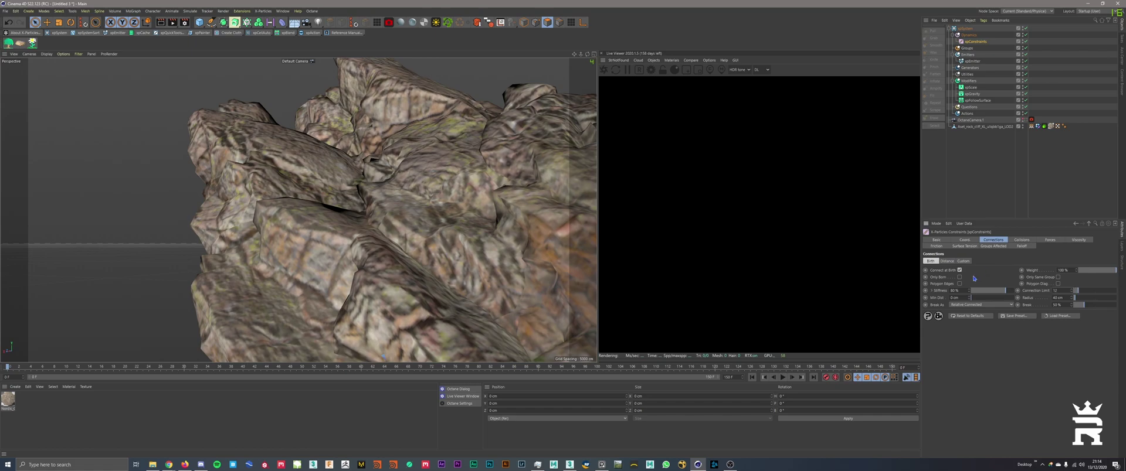
Enable collisions in the constraints object and play the simulation to check the effect.
left_click(1022, 241)
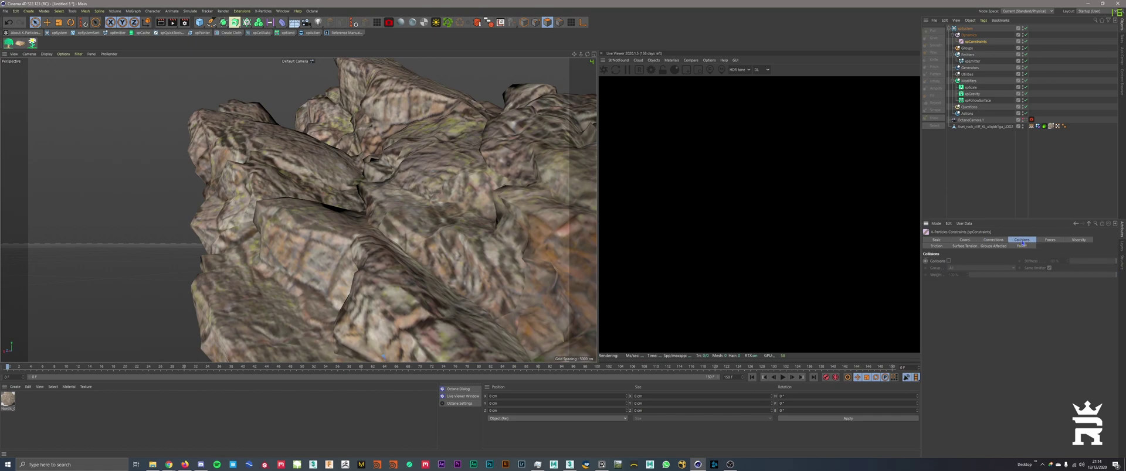
left_click(949, 261)
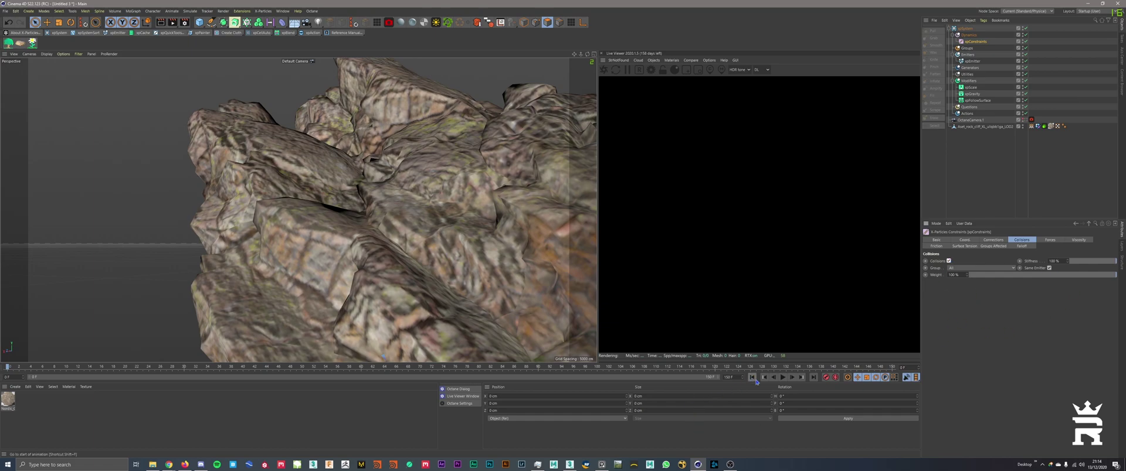
left_click(783, 378)
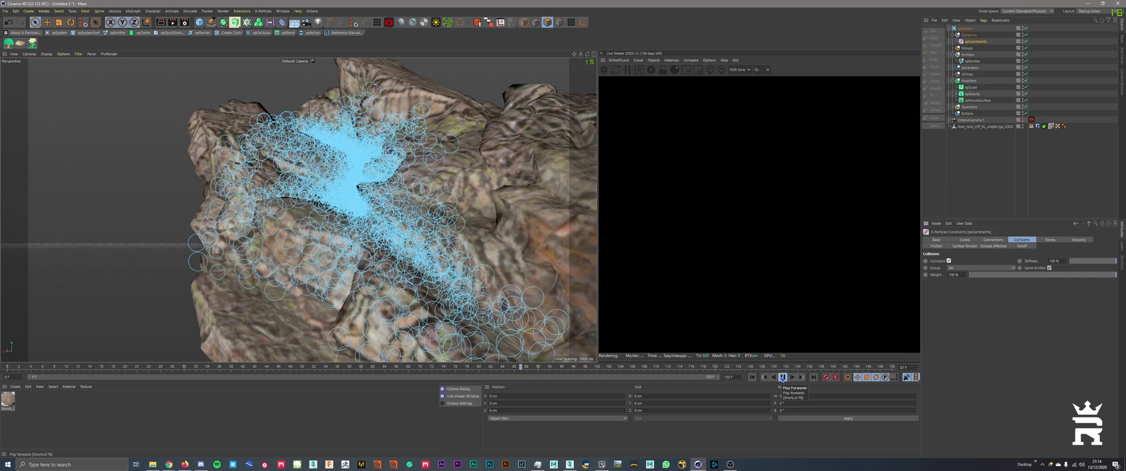
left_click(783, 378)
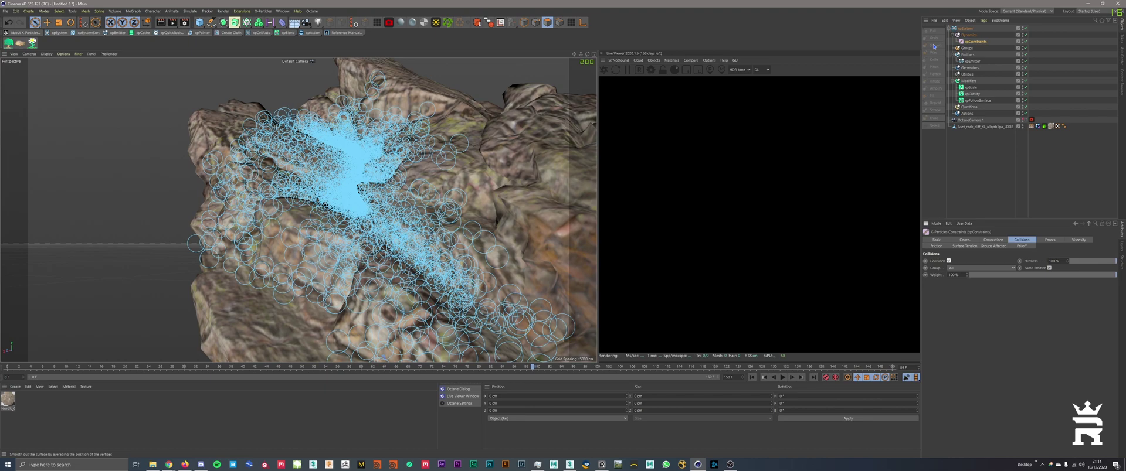
Set the emitter's birthrate to 500 and replay the simulation from the first frame.
left_click(972, 61)
left_click(1014, 240)
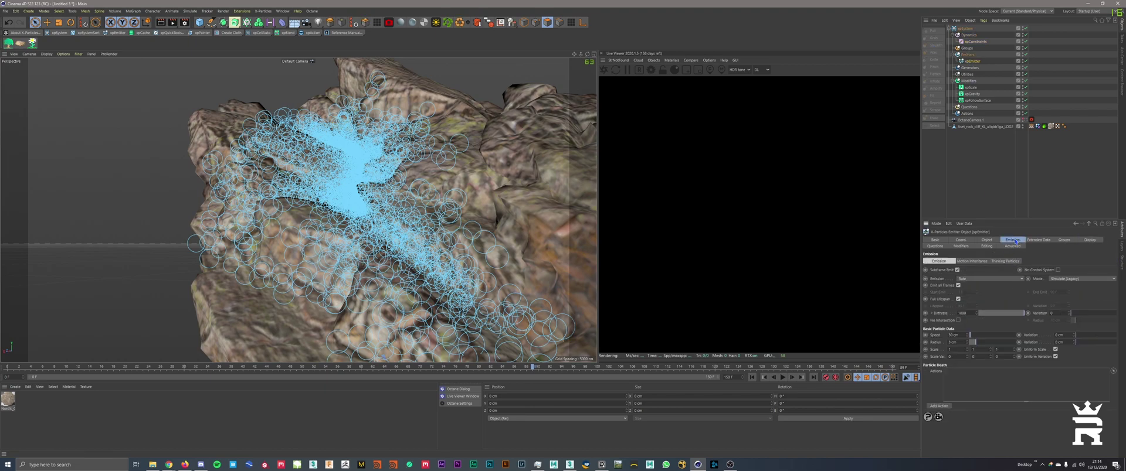
left_click_drag(971, 316, 920, 326)
type("500")
key("Return")
left_click(753, 378)
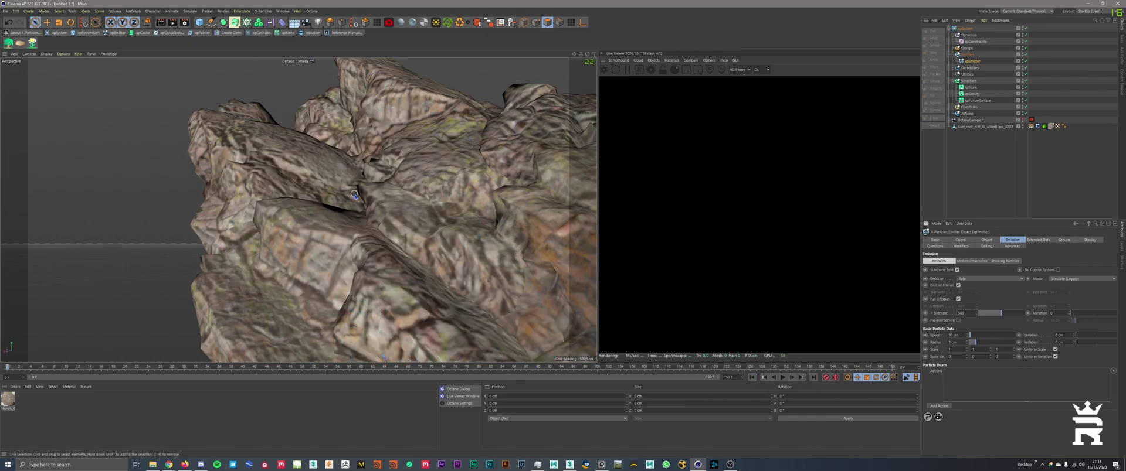
left_click(783, 377)
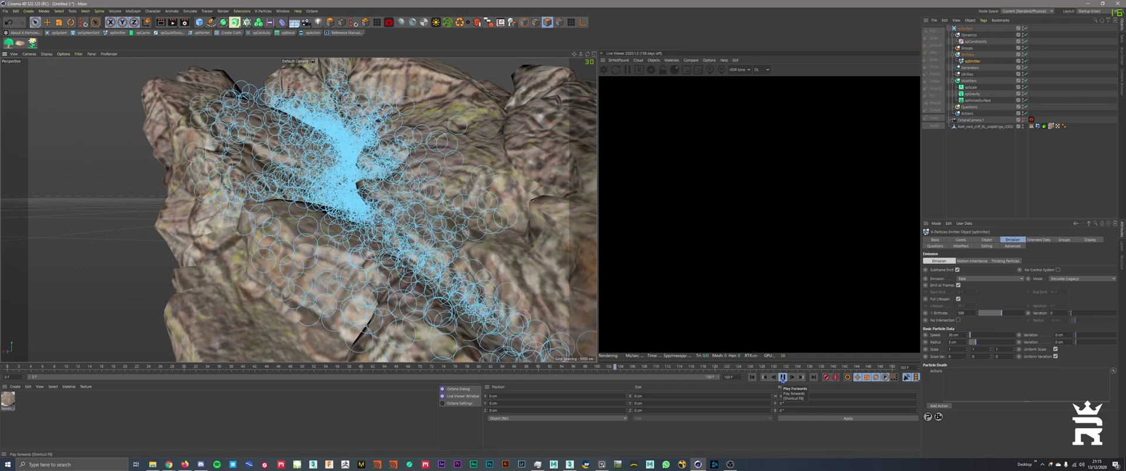
Inspect the spreading particles from another angle on the cliff, stop the playback and go back to the simulation's start.
left_click_drag(364, 227, 345, 174, "alt")
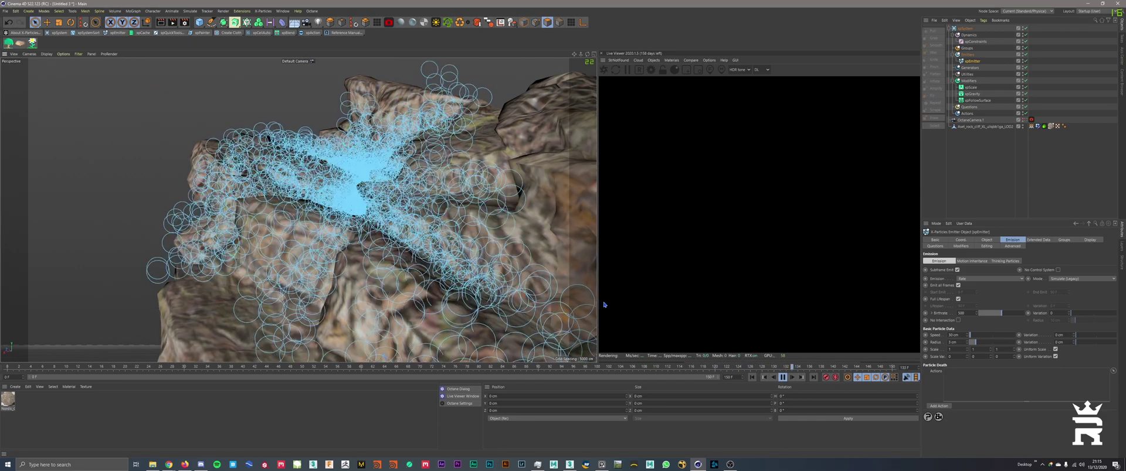
left_click(782, 377)
left_click(764, 378)
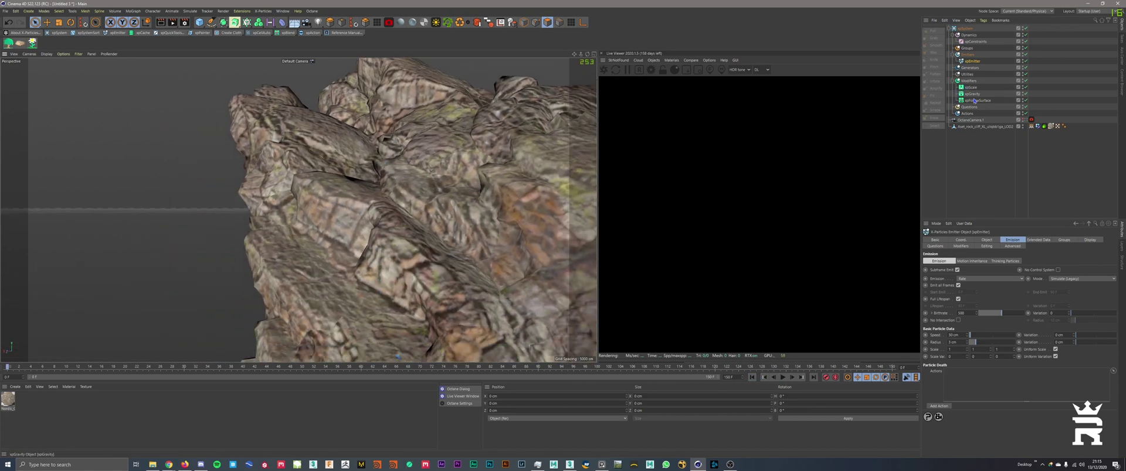
Add an xpCache utility object using the Internal (Memory) cache type, build the particle cache and scrub through the cached frames.
left_click(967, 74)
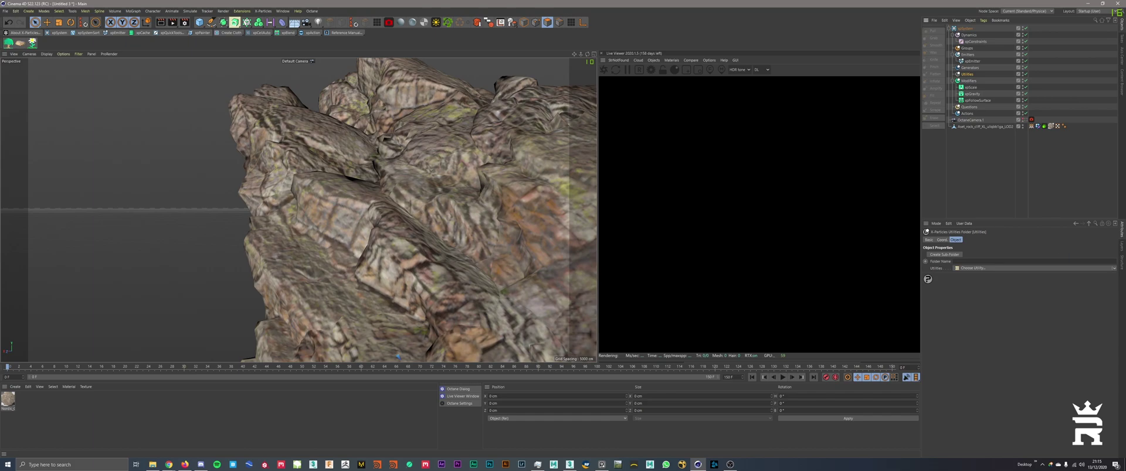
left_click(1113, 269)
left_click(1021, 279)
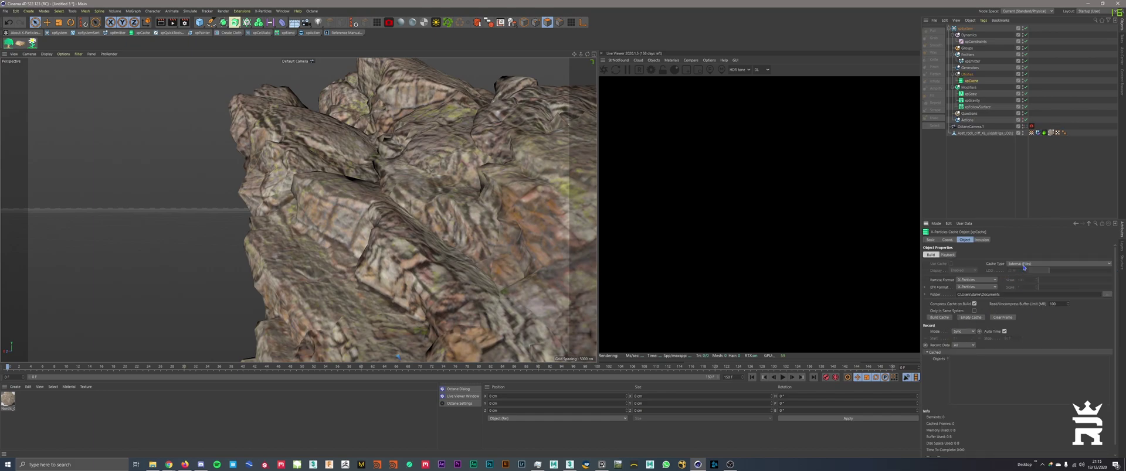
left_click(1023, 264)
left_click(1022, 279)
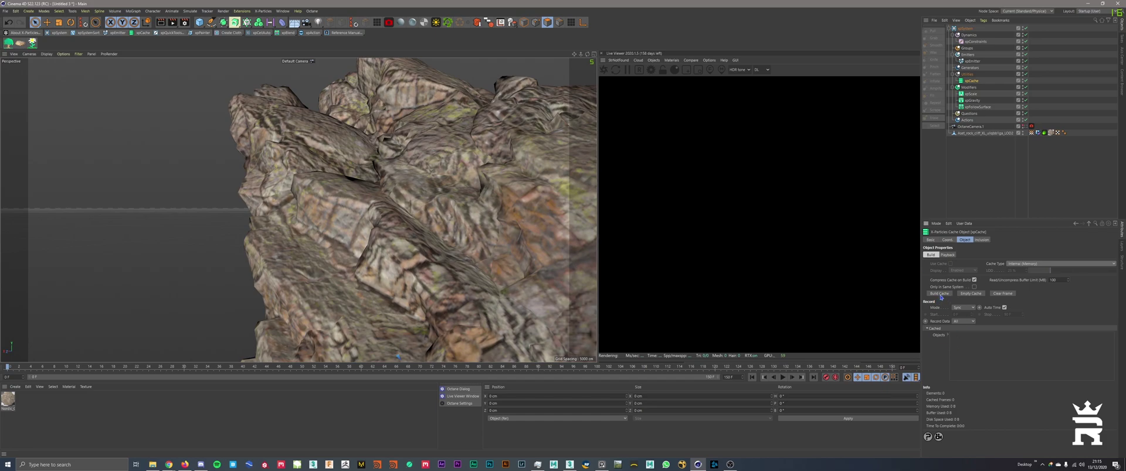
left_click(939, 293)
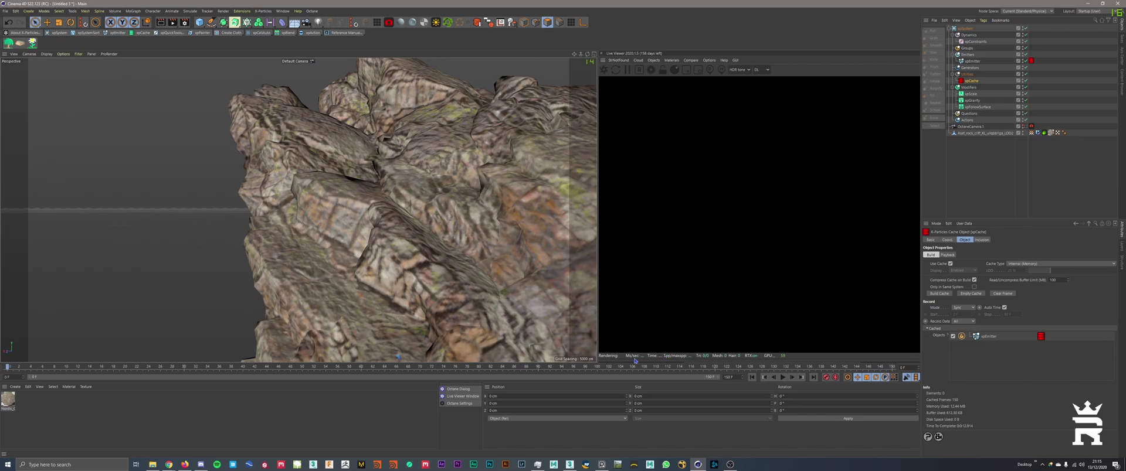
left_click_drag(30, 364, 369, 376)
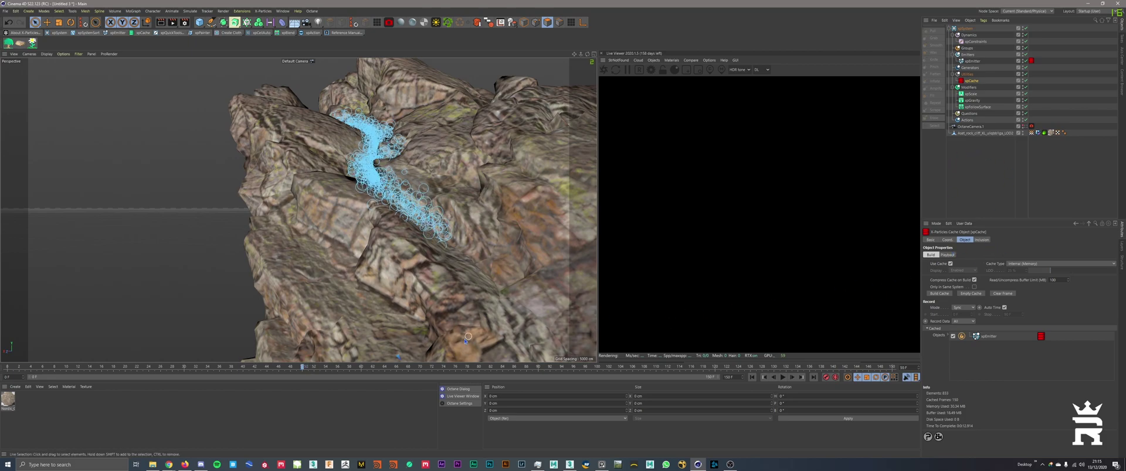
Switch to the other open cliff scene, play its cached simulation for comparison, and return to the working scene.
left_click(283, 11)
left_click(315, 201)
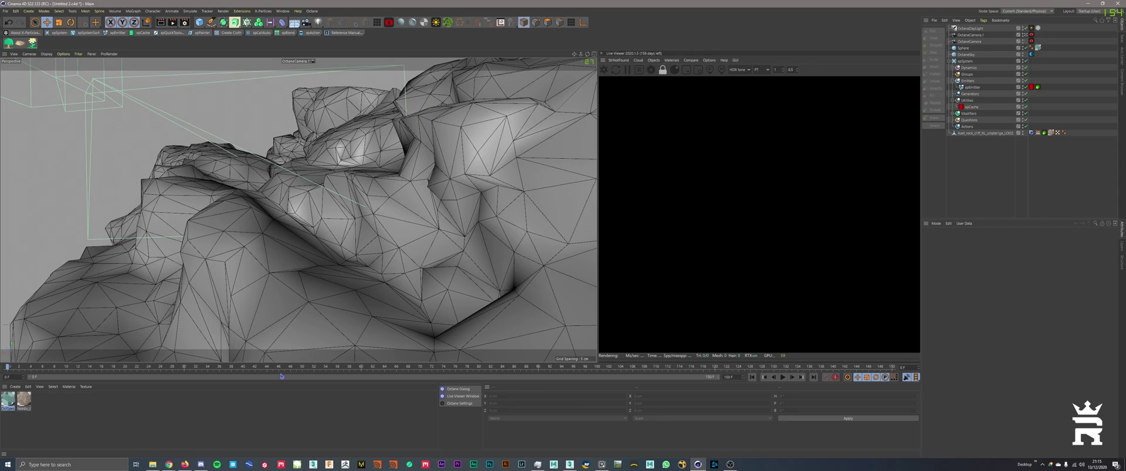
left_click(784, 378)
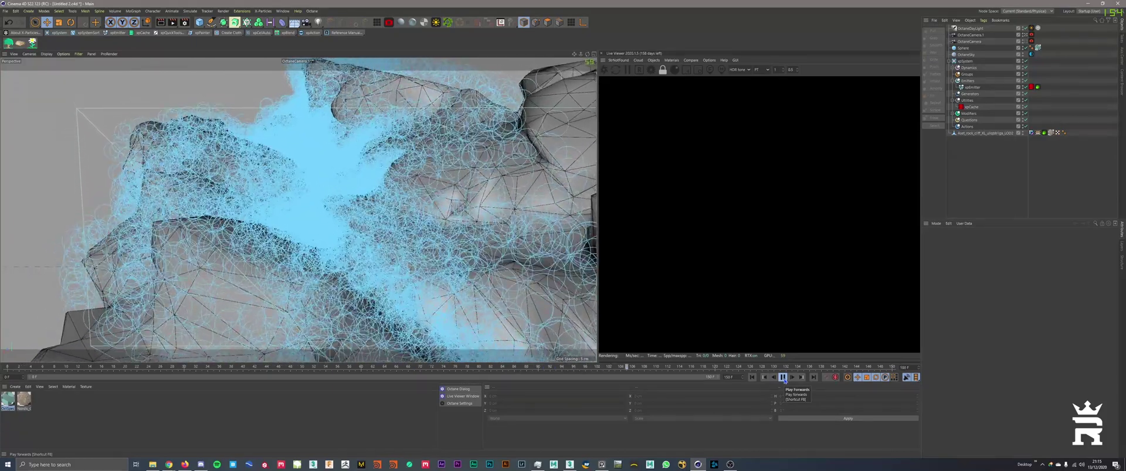
left_click(783, 378)
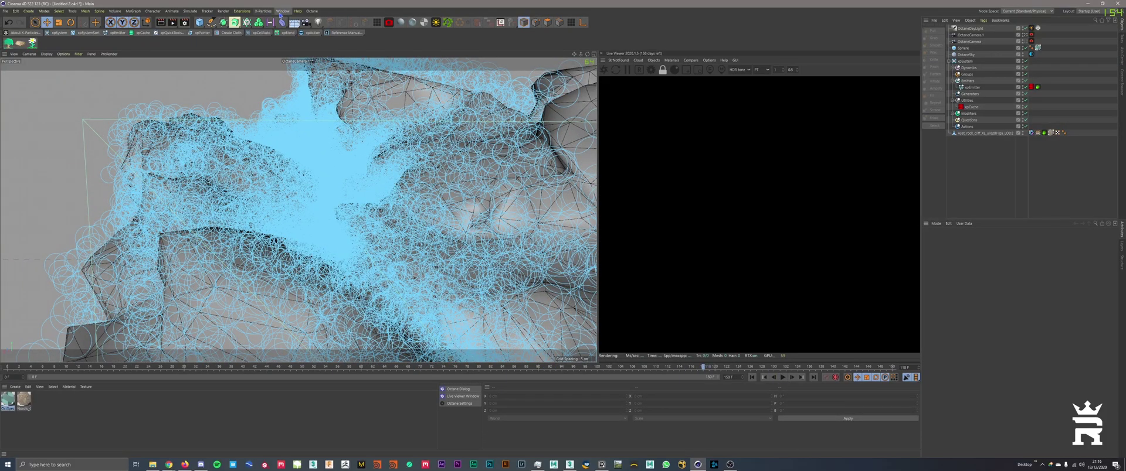
left_click(282, 11)
left_click(292, 193)
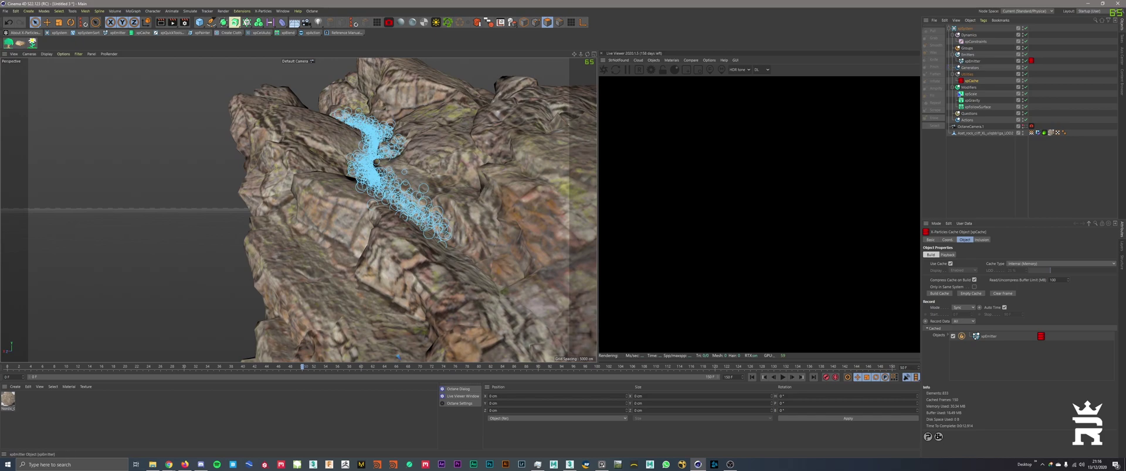
Set the cache's playback retiming to Custom and shape the timing curve to rise steeply at both ends with a flatter middle.
left_click(948, 255)
left_click(970, 279)
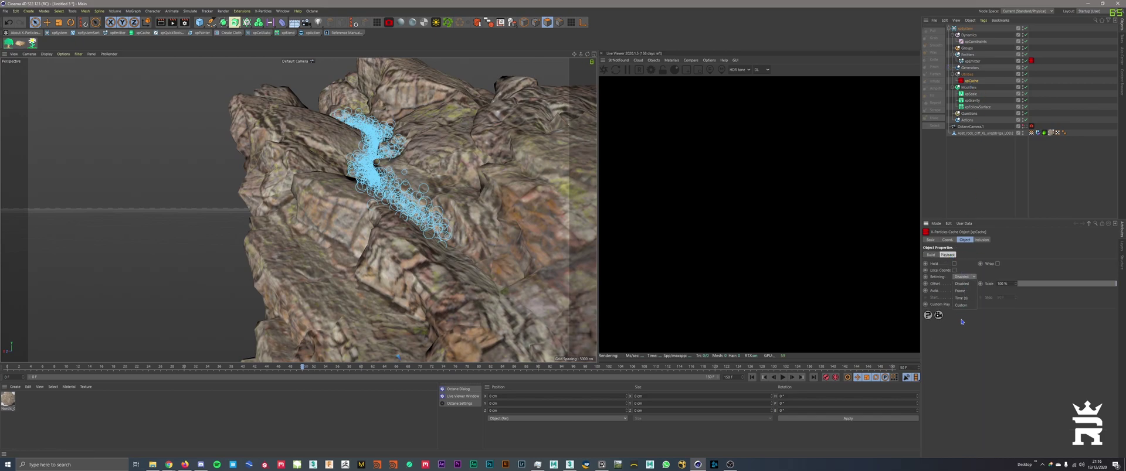
left_click(961, 305)
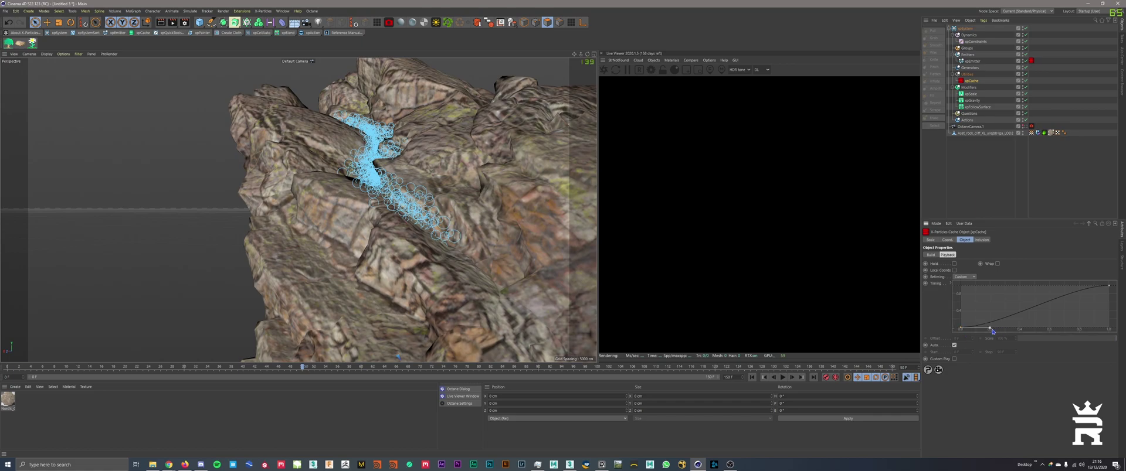
left_click_drag(990, 329, 1097, 310)
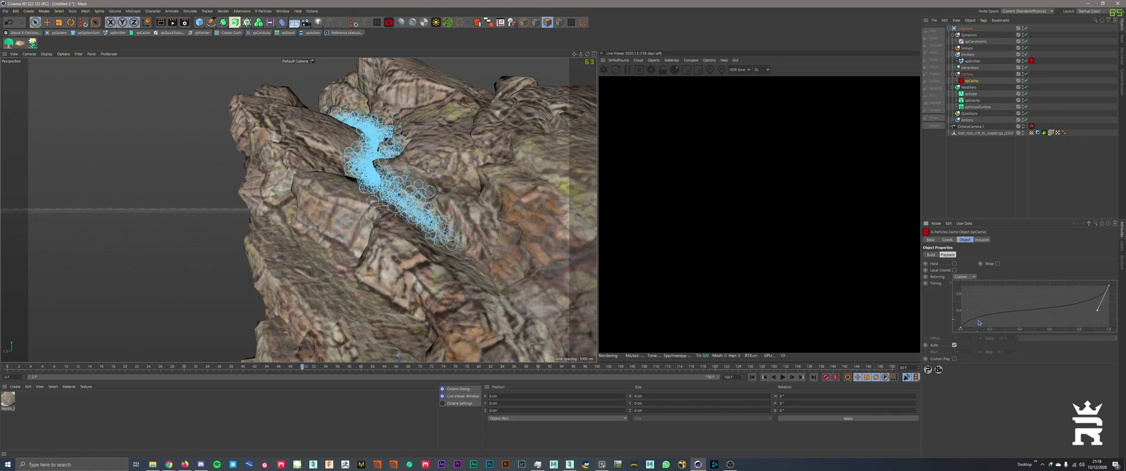
left_click(961, 329)
left_click_drag(976, 312, 970, 306)
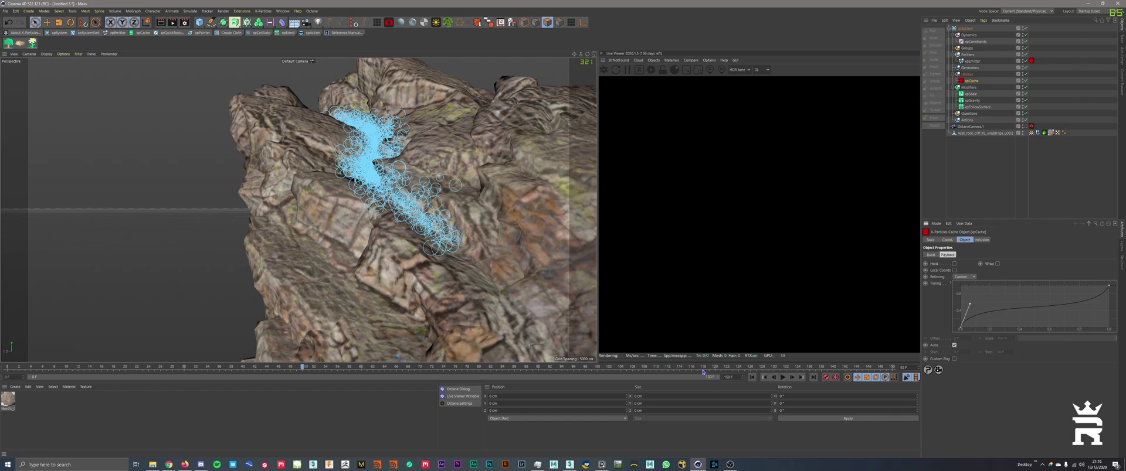
Play the retimed particle cache from the first frame to check the new timing, and stop the playback.
left_click(752, 377)
left_click(783, 378)
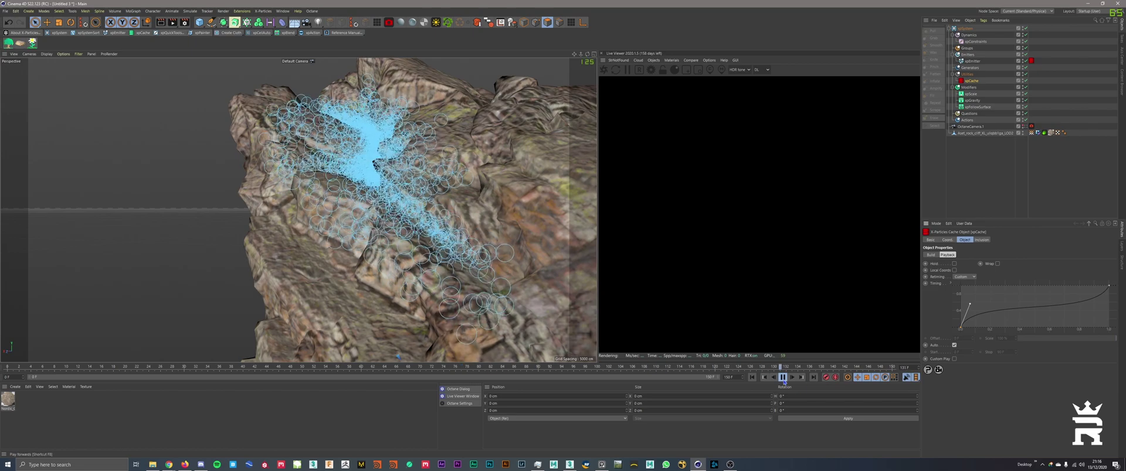
left_click(784, 378)
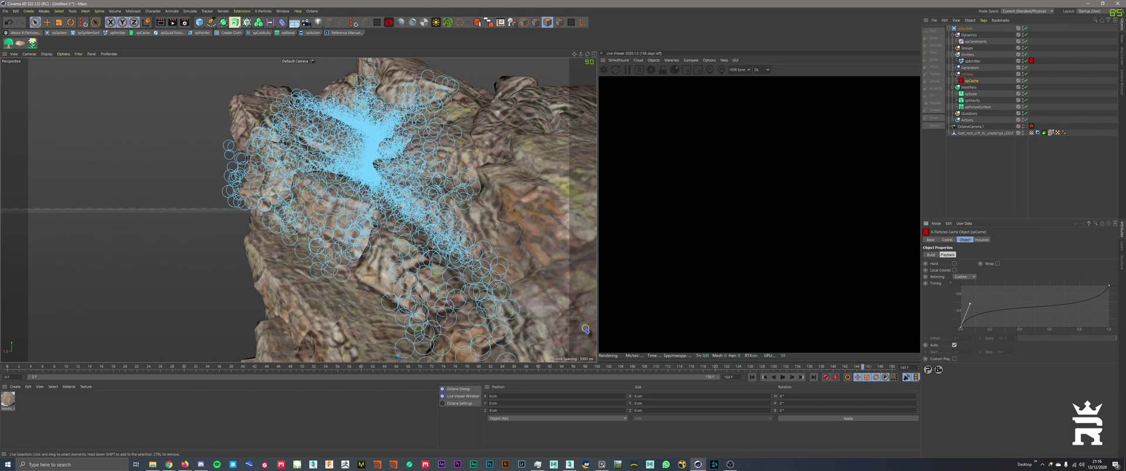